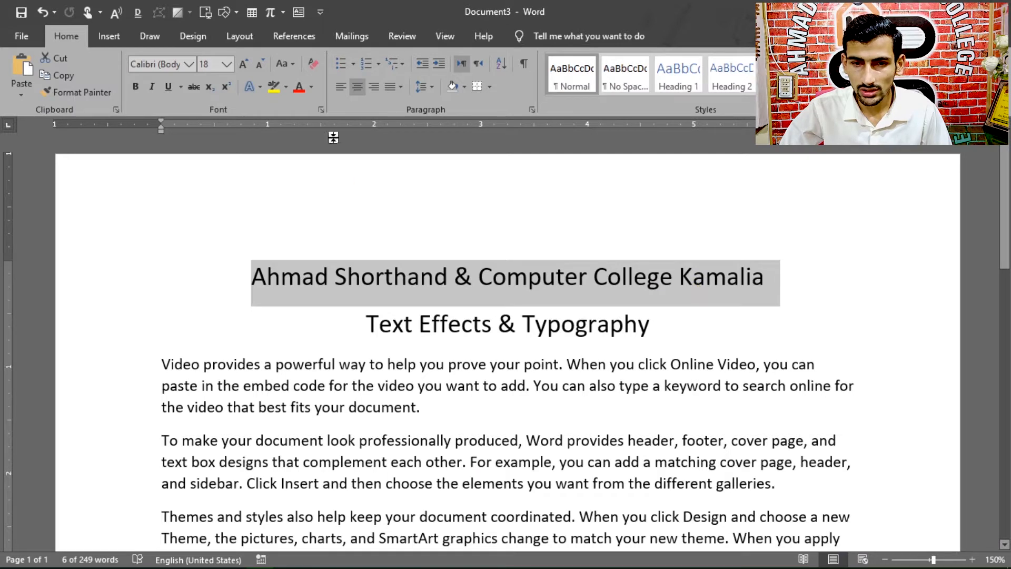
Step: Apply the "Fill: White; Outline: Blue, Accent color 1; Glow: Blue, Accent color 1" text effect to the college name heading
{"action": "left_click", "coordinate": [260, 87]}
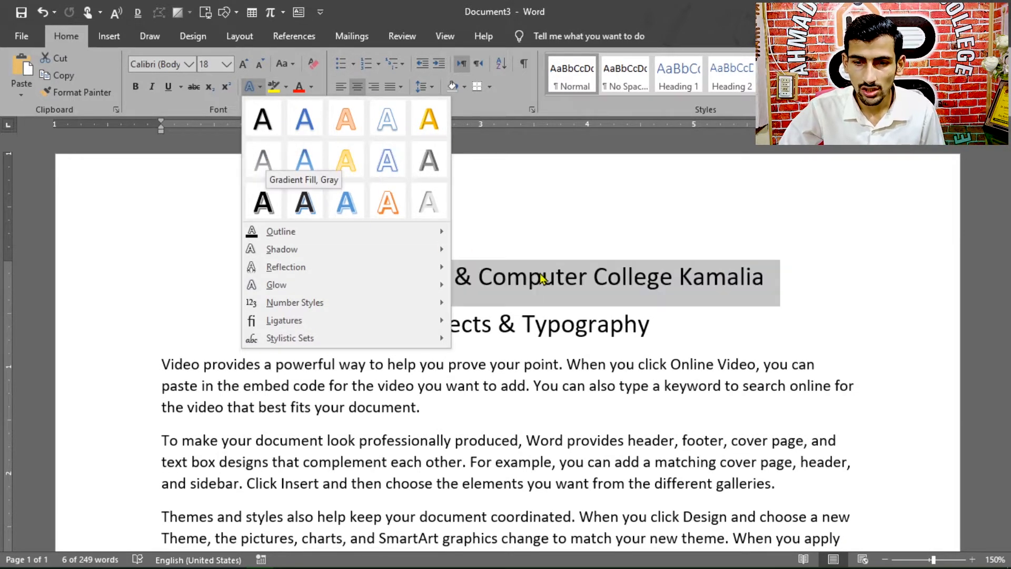
{"action": "scroll", "coordinate": [591, 323], "scroll_direction": "up", "scroll_amount": 2, "text": "ctrl"}
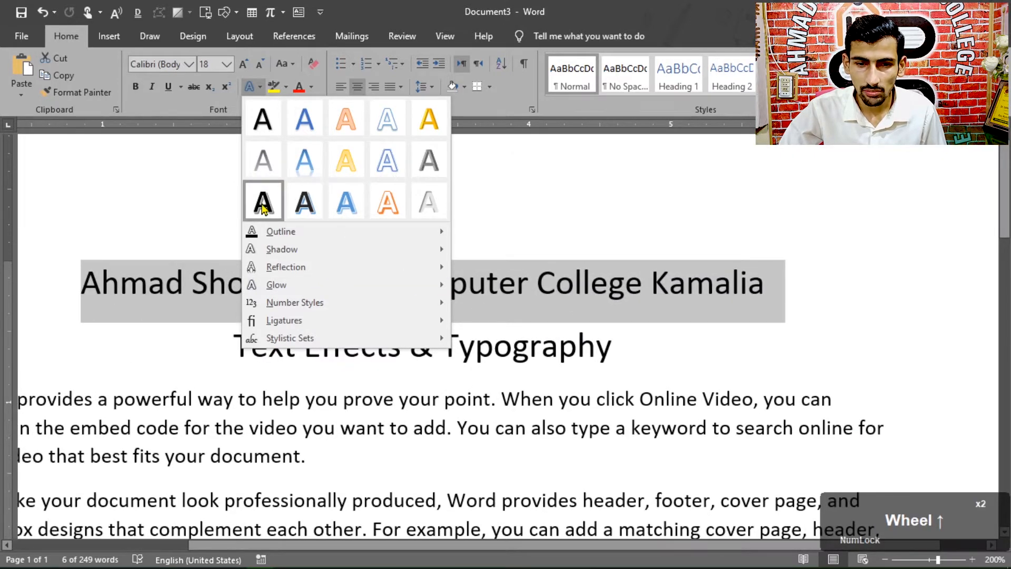
{"action": "left_click", "coordinate": [386, 165]}
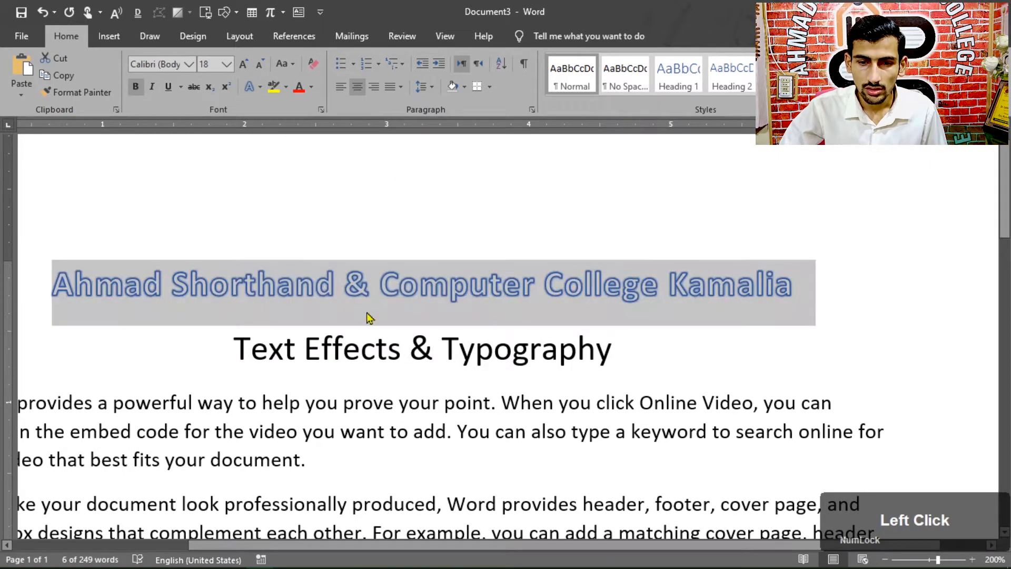
{"action": "left_click", "coordinate": [260, 86]}
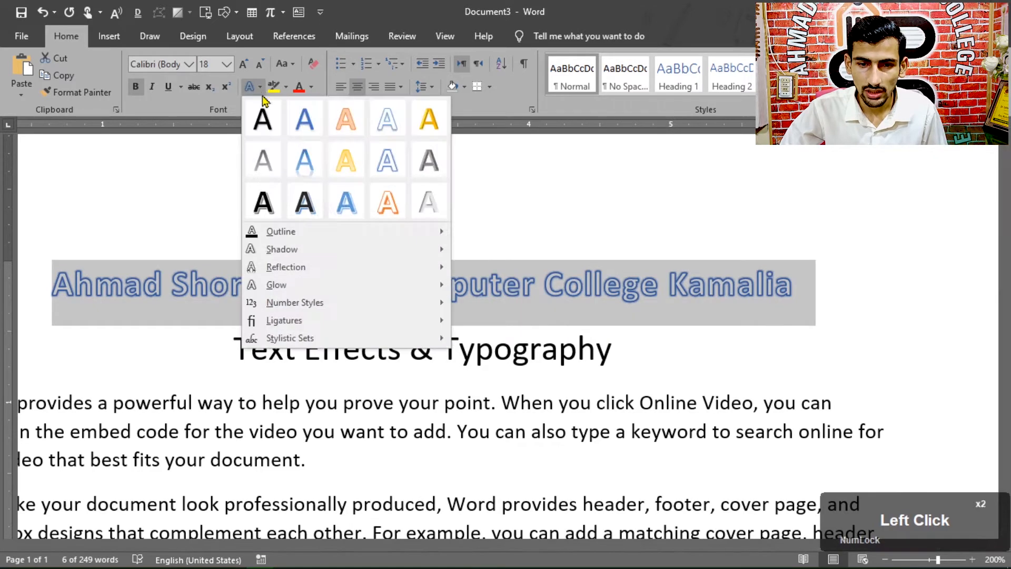
{"action": "mouse_move", "coordinate": [287, 239]}
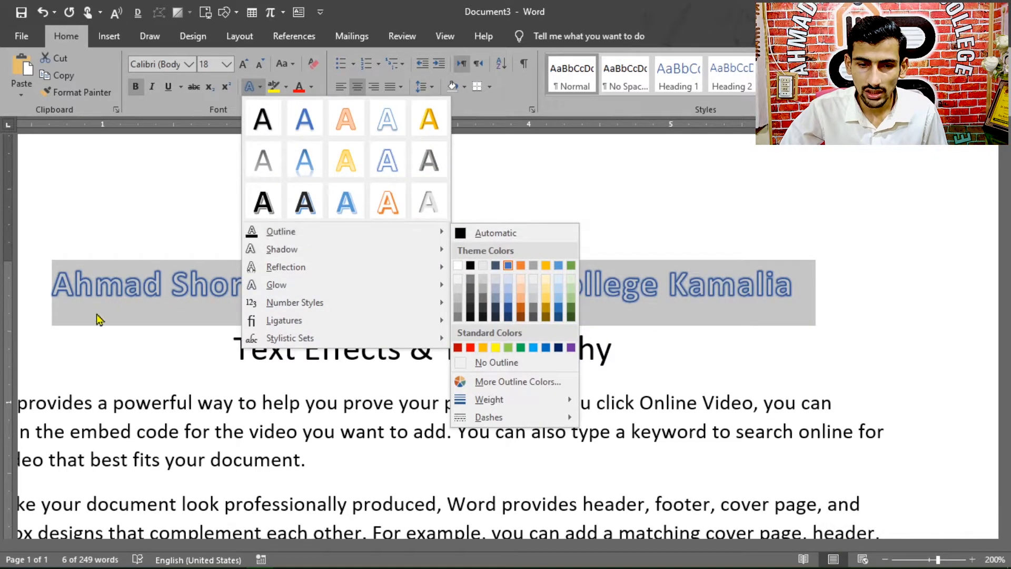
{"action": "scroll", "coordinate": [83, 316], "scroll_direction": "left", "scroll_amount": 2}
{"action": "left_click", "coordinate": [129, 287]}
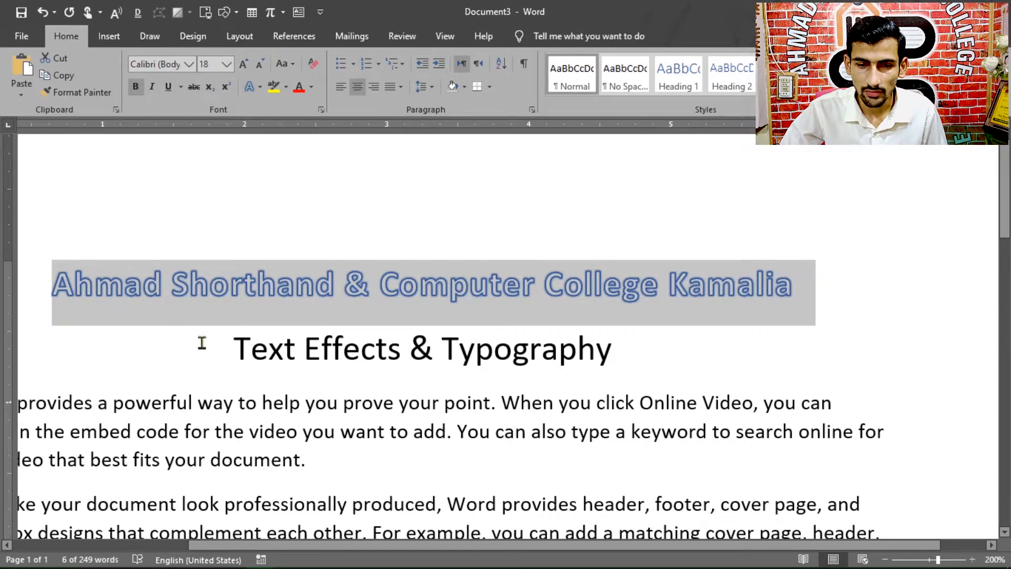
{"action": "left_click_drag", "start_coordinate": [232, 346], "coordinate": [616, 357]}
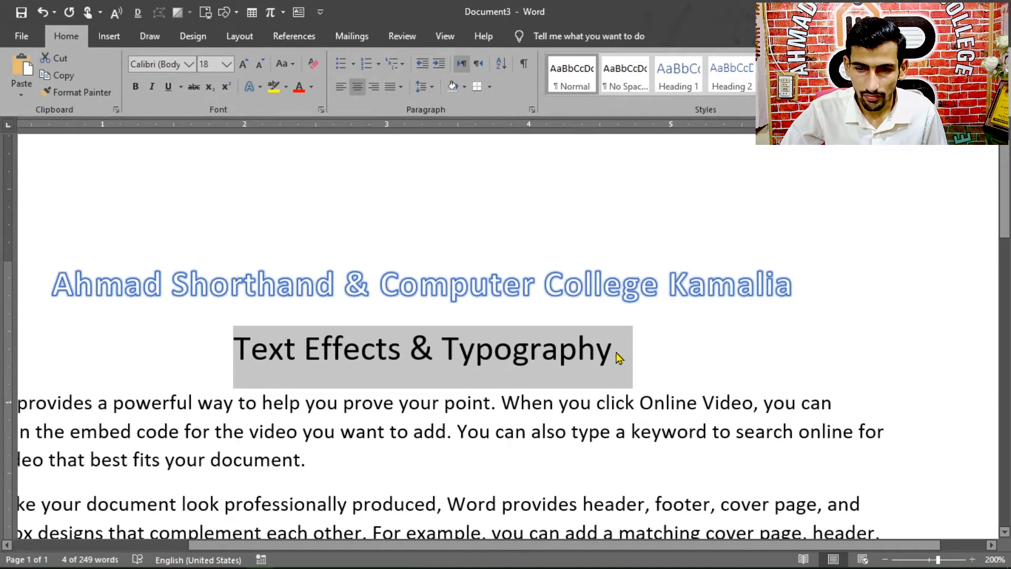
Step: Set the text outline of the college name heading to the darkest orange theme color
{"action": "left_click", "coordinate": [45, 284]}
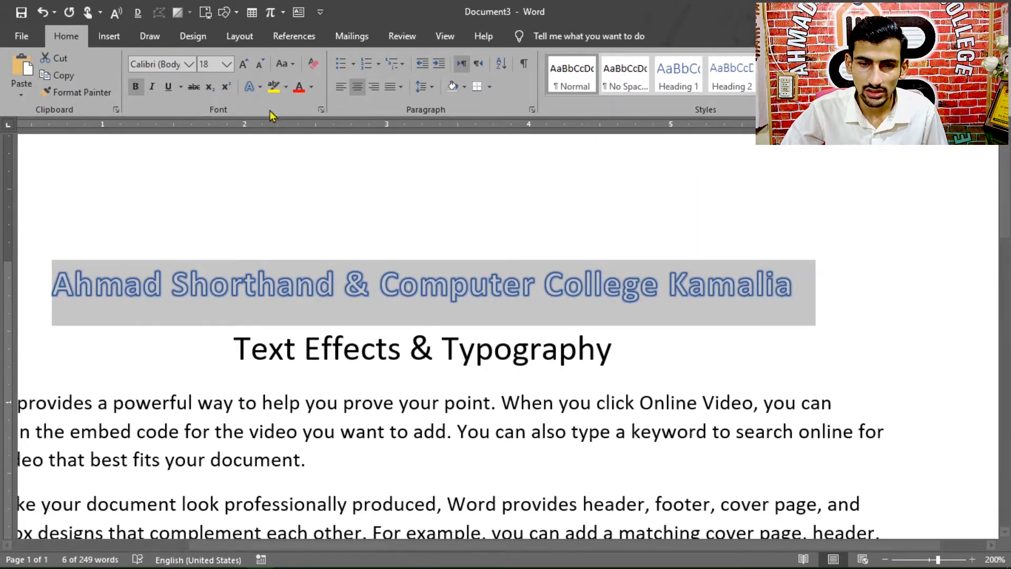
{"action": "left_click", "coordinate": [260, 88]}
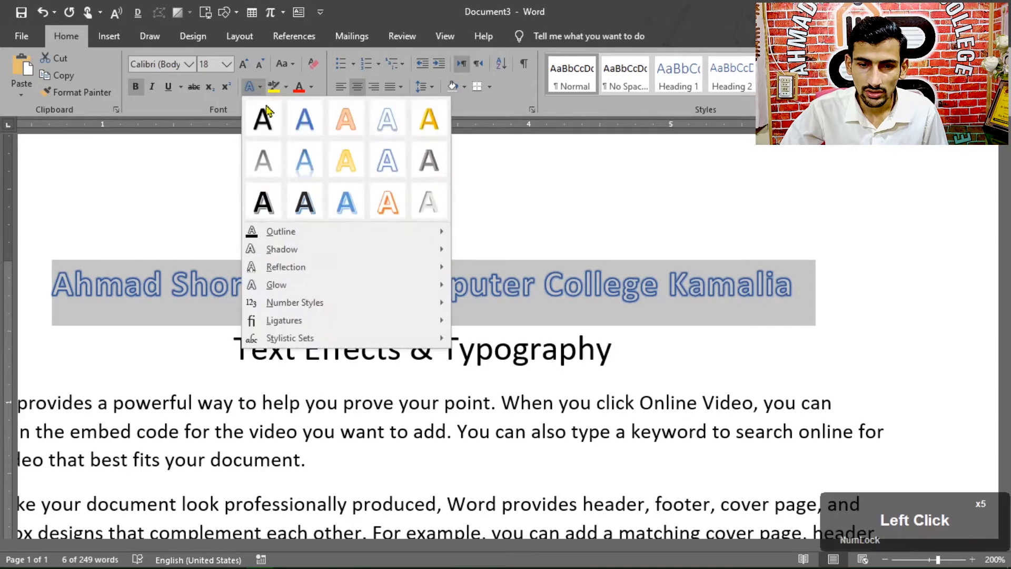
{"action": "mouse_move", "coordinate": [284, 233]}
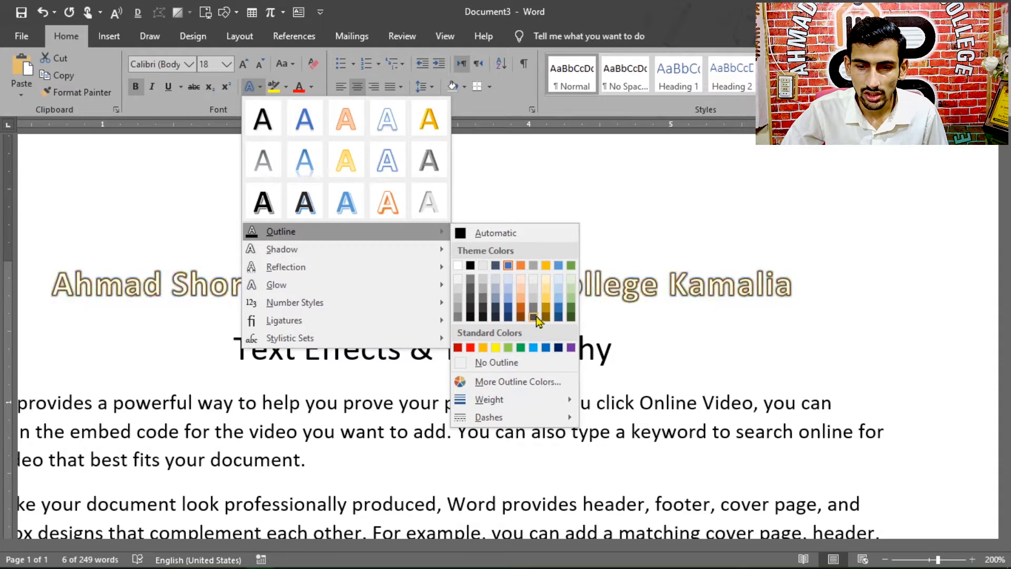
{"action": "left_click", "coordinate": [522, 317]}
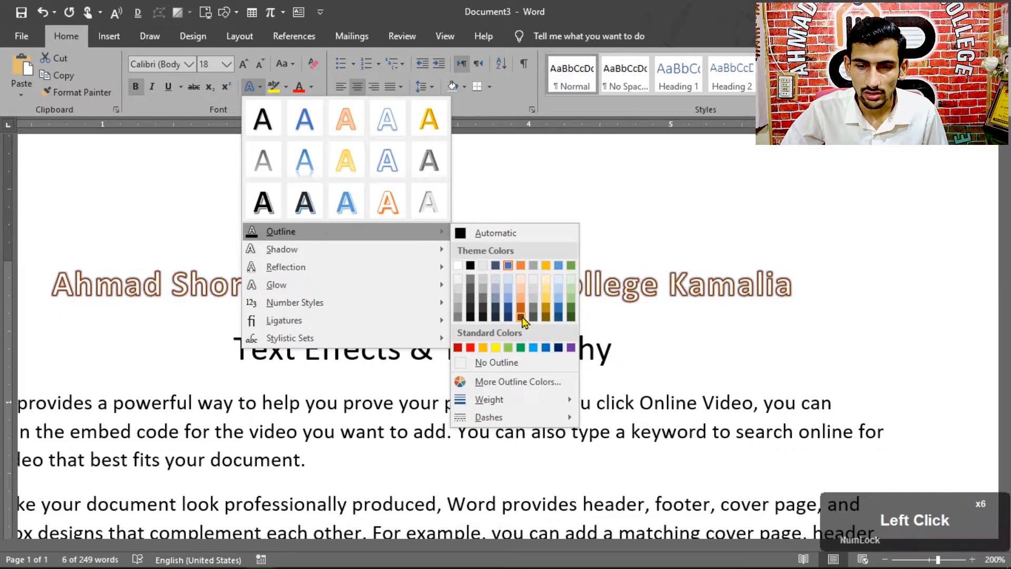
Step: Give the "Text Effects & Typography" line a yellow text outline from the standard colors
{"action": "left_click_drag", "start_coordinate": [242, 356], "coordinate": [629, 359]}
{"action": "left_click", "coordinate": [259, 86]}
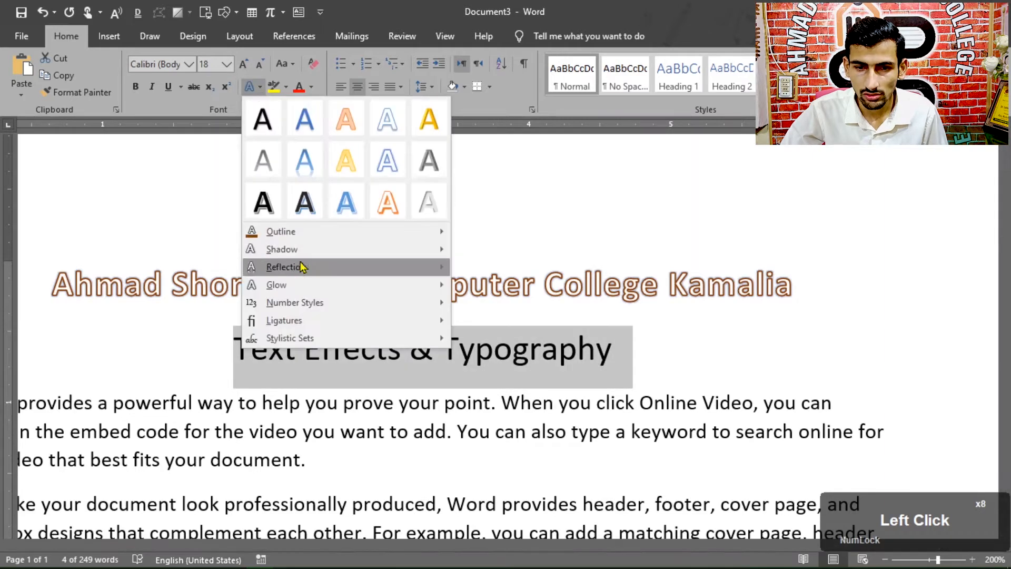
{"action": "mouse_move", "coordinate": [316, 232]}
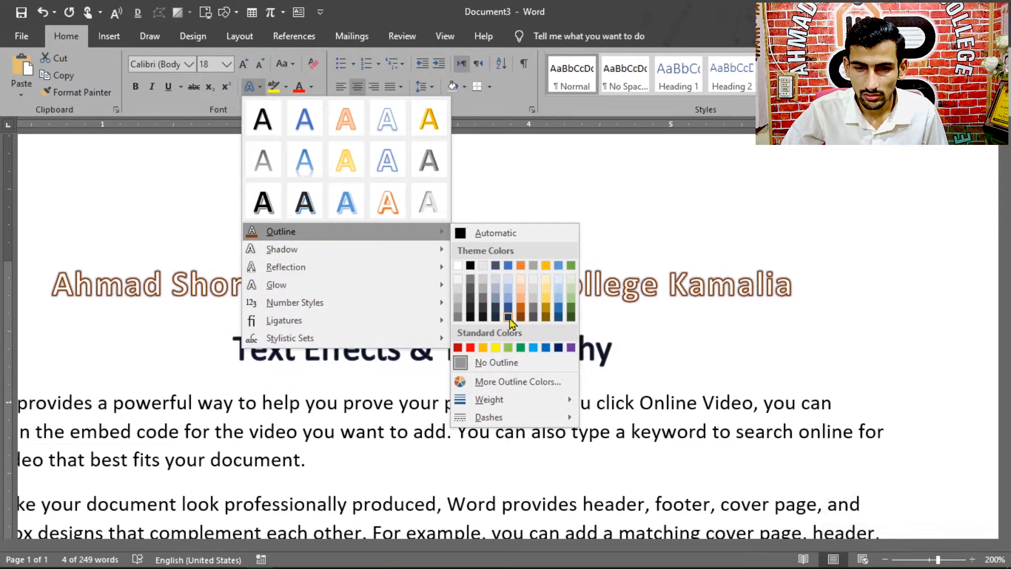
{"action": "left_click", "coordinate": [495, 347]}
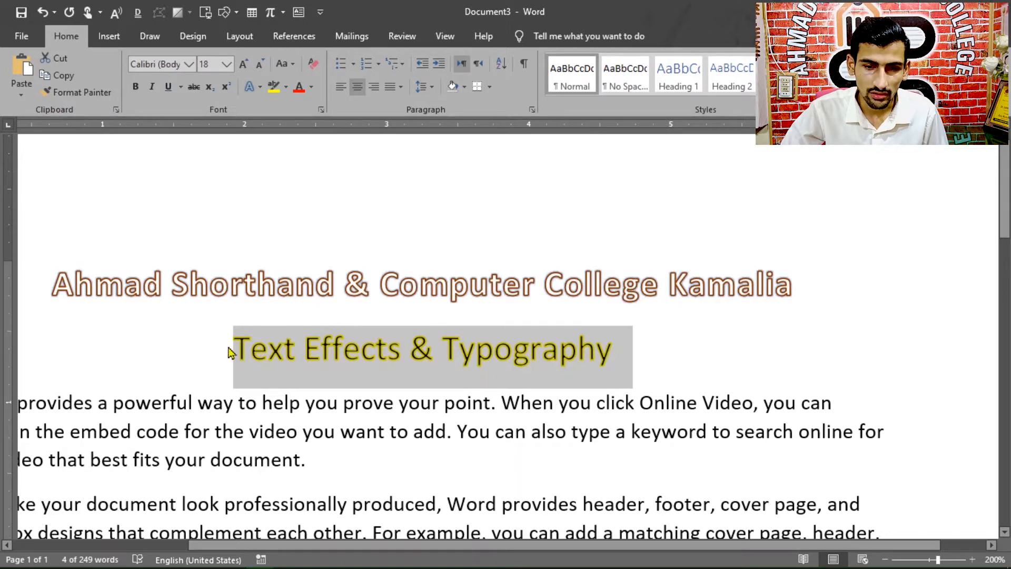
Step: Undo the yellow outline on the second line and the dark orange outline on the college name heading
{"action": "key", "text": "ctrl+z"}
{"action": "key", "text": "ctrl+z"}
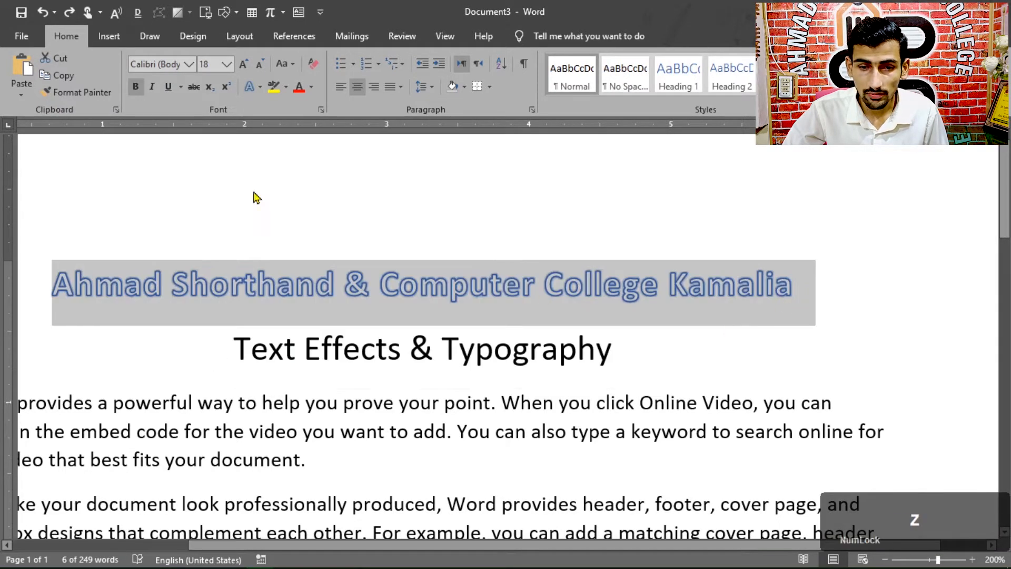
Step: Try several custom and standard colors for the college name heading's outline and apply a dark brown one
{"action": "left_click", "coordinate": [252, 86]}
{"action": "mouse_move", "coordinate": [350, 234]}
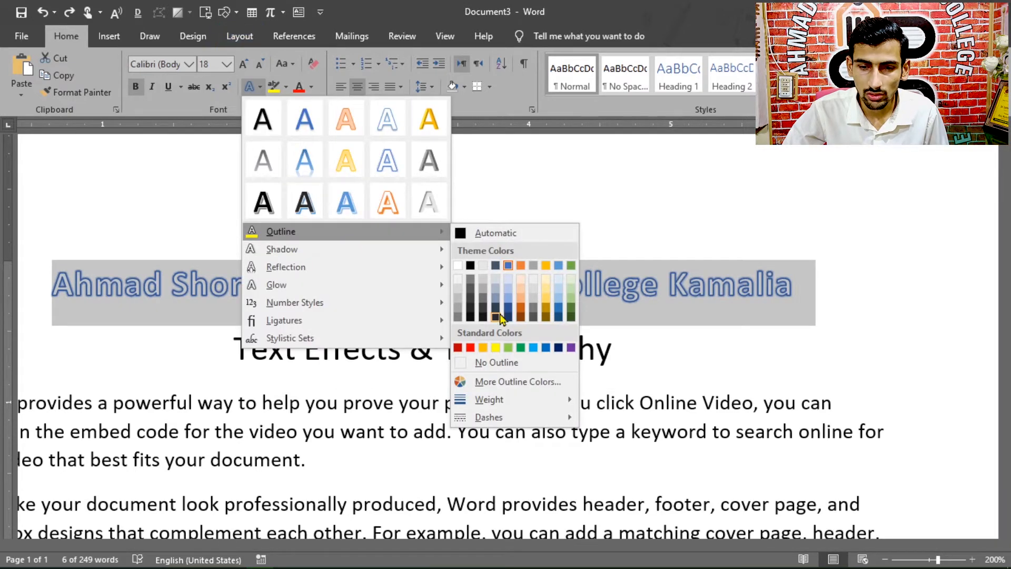
{"action": "left_click", "coordinate": [499, 383]}
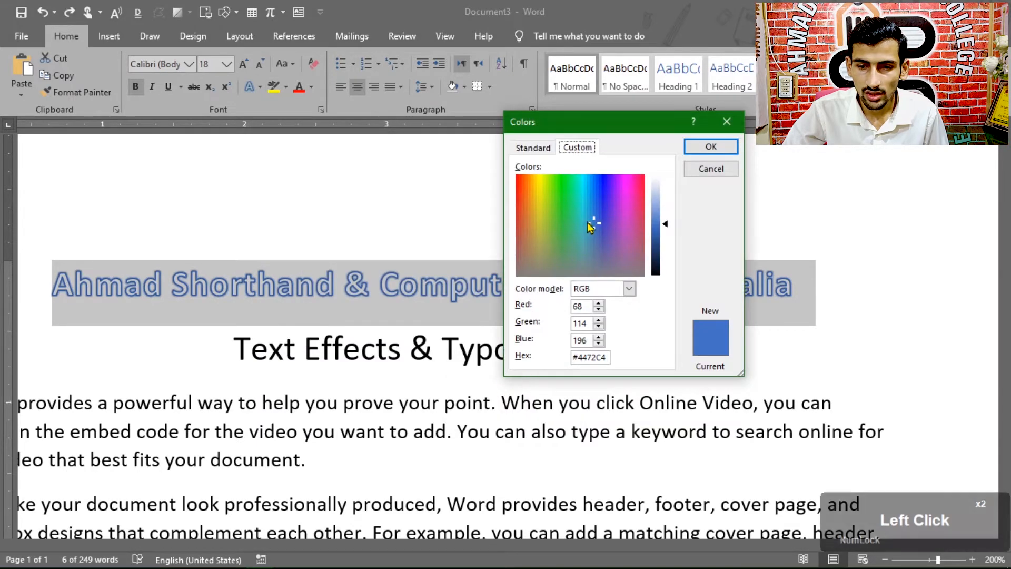
{"action": "left_click_drag", "start_coordinate": [596, 223], "coordinate": [573, 198]}
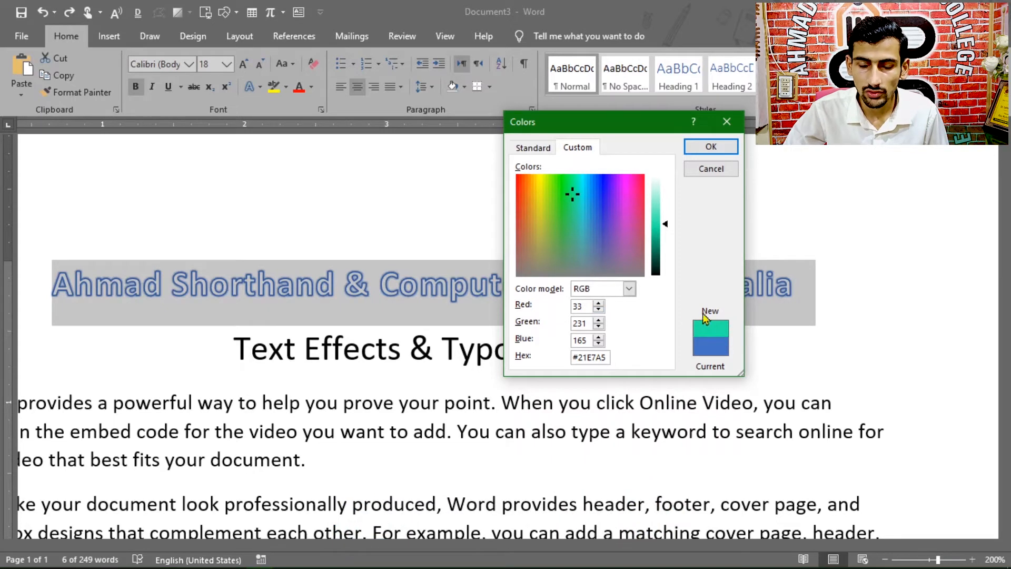
{"action": "left_click_drag", "start_coordinate": [573, 200], "coordinate": [605, 193]}
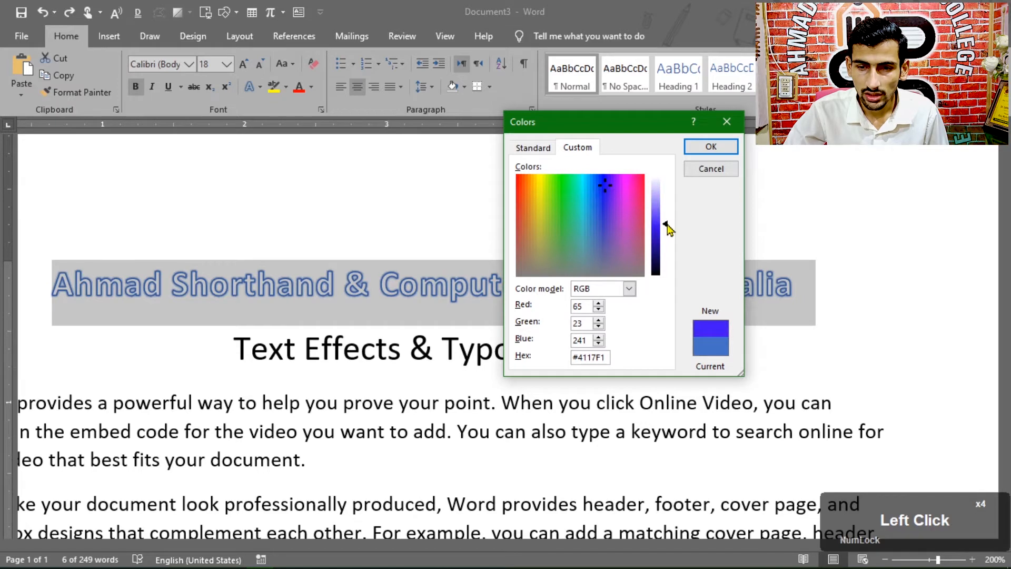
{"action": "mouse_move", "coordinate": [667, 229]}
{"action": "left_mouse_down"}
{"action": "mouse_move", "coordinate": [663, 247]}
{"action": "mouse_move", "coordinate": [662, 195]}
{"action": "mouse_move", "coordinate": [653, 257]}
{"action": "mouse_move", "coordinate": [655, 229]}
{"action": "left_mouse_up"}
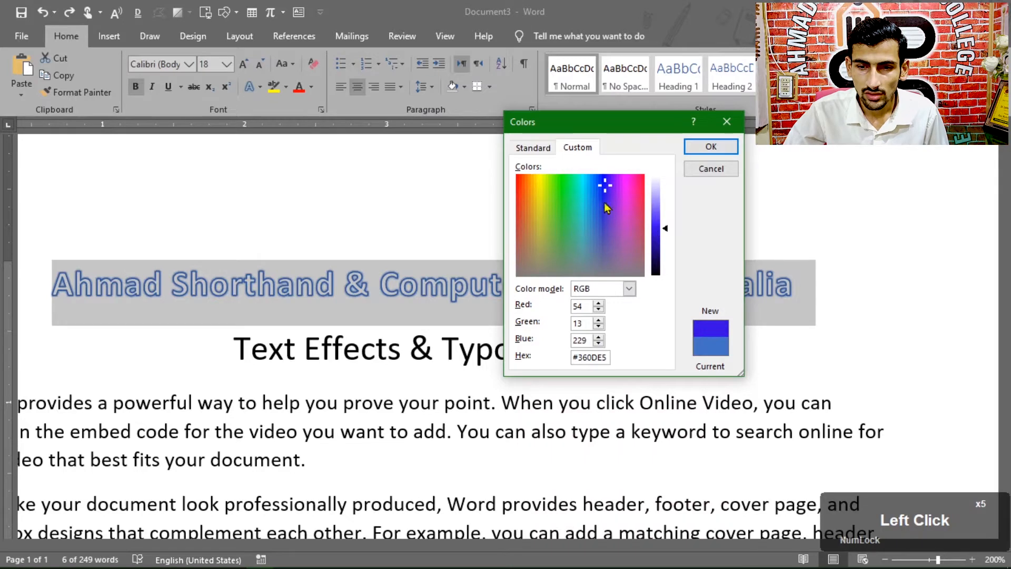
{"action": "left_click", "coordinate": [542, 150]}
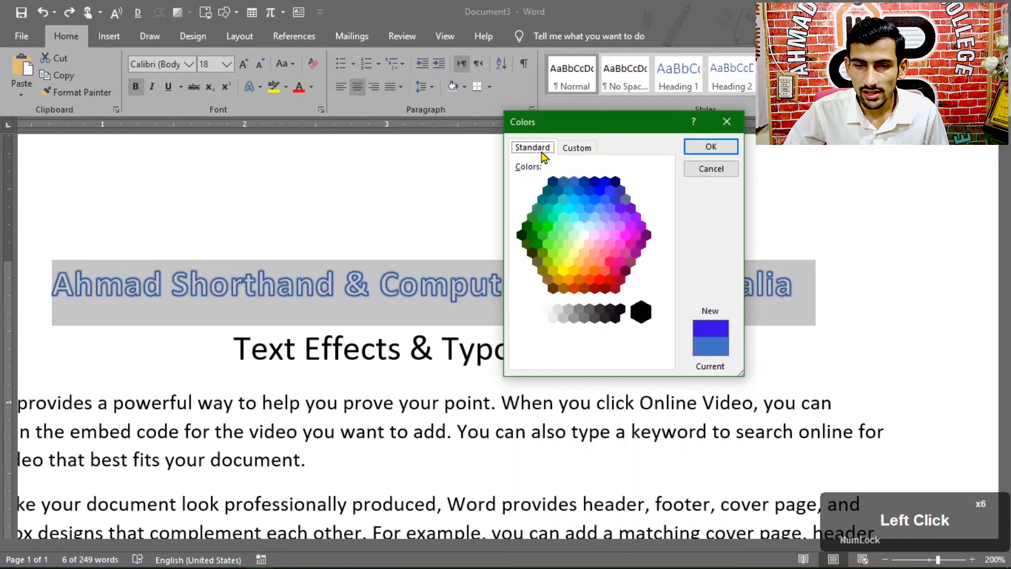
{"action": "left_click", "coordinate": [616, 263]}
{"action": "left_click", "coordinate": [604, 271]}
{"action": "left_click", "coordinate": [568, 280]}
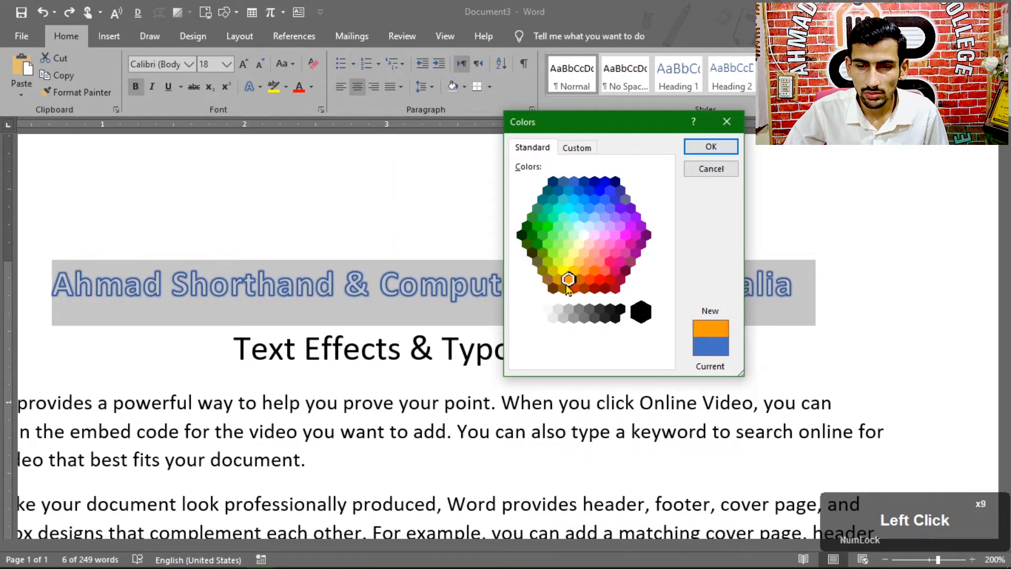
{"action": "left_click", "coordinate": [708, 148]}
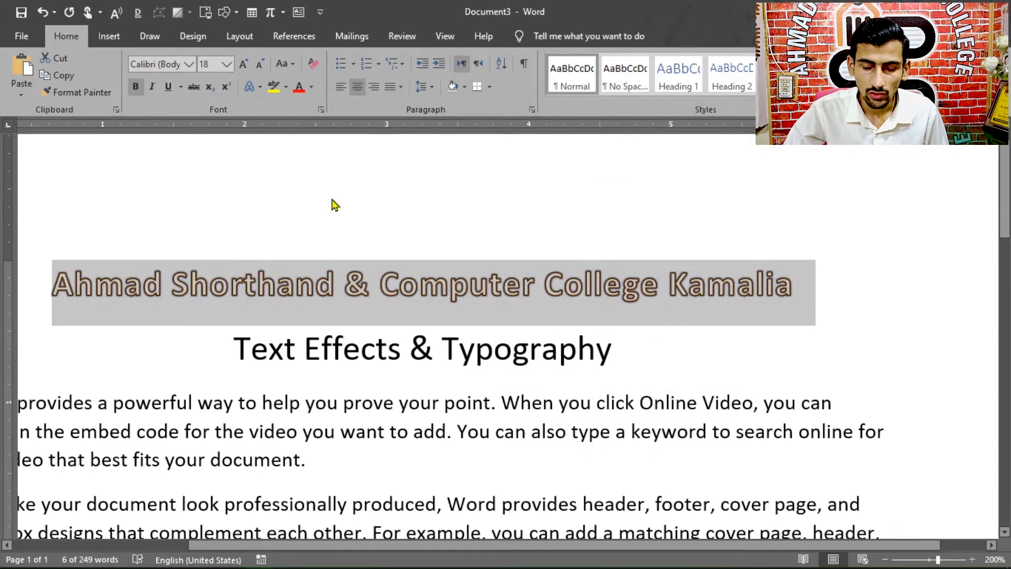
Step: Set the outline weight of the college name heading to 1 pt
{"action": "left_click", "coordinate": [252, 87]}
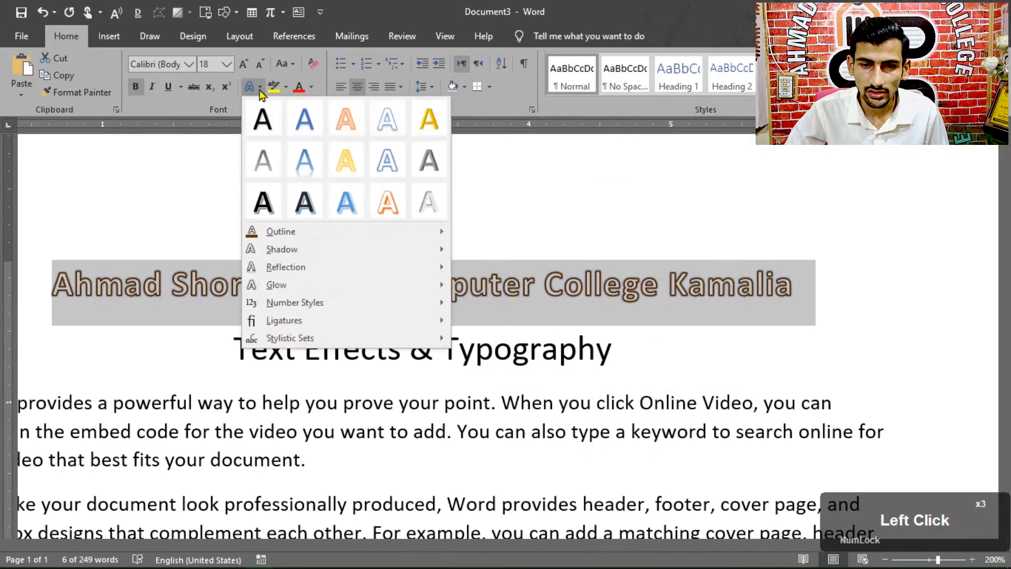
{"action": "mouse_move", "coordinate": [278, 232]}
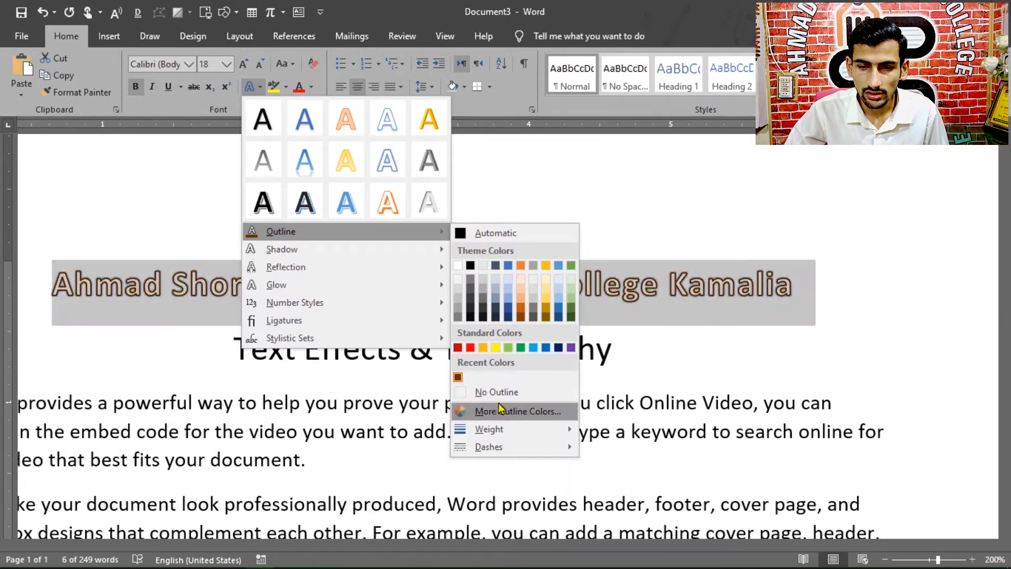
{"action": "mouse_move", "coordinate": [489, 432]}
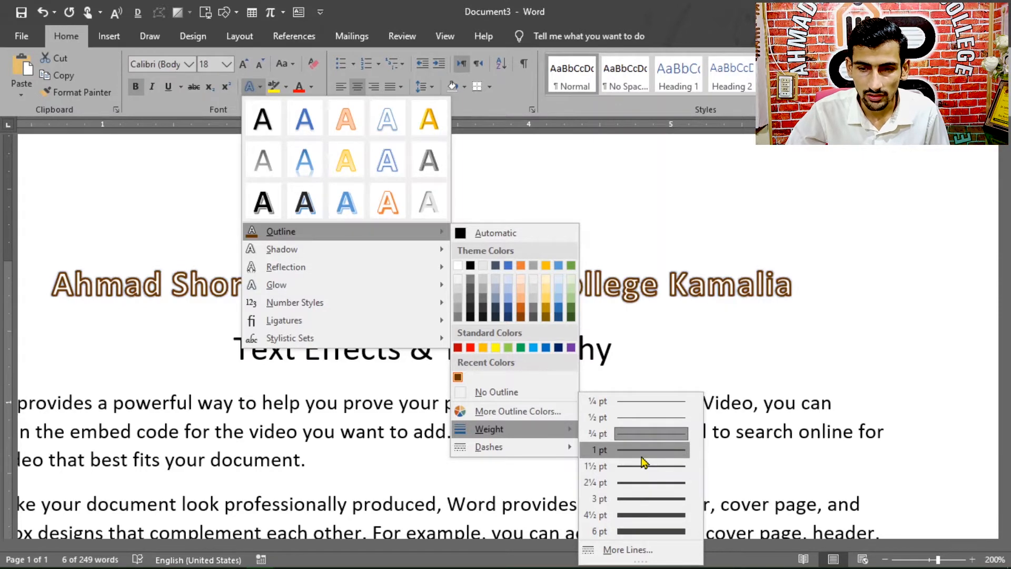
{"action": "left_click", "coordinate": [642, 456]}
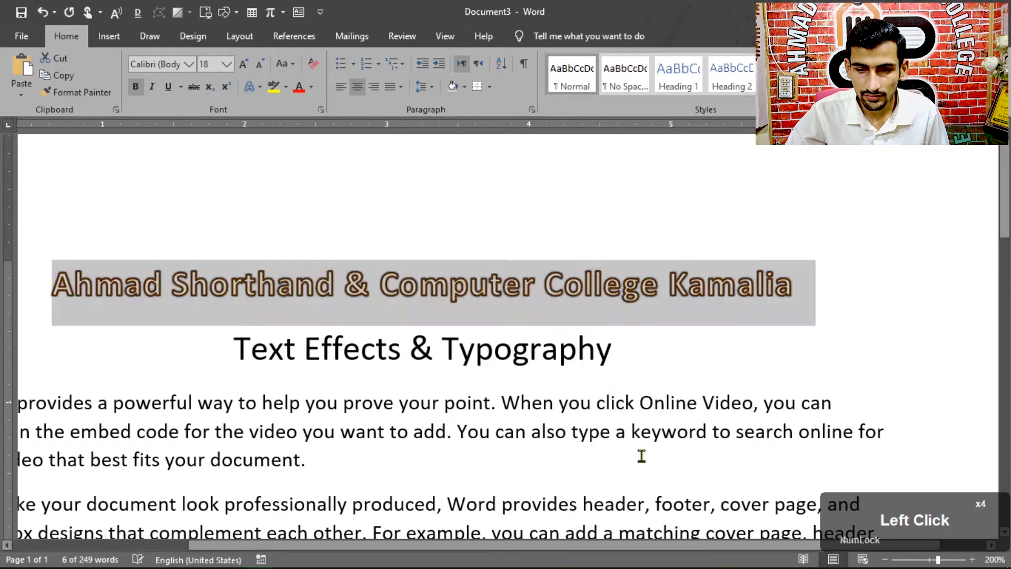
{"action": "left_click", "coordinate": [259, 88]}
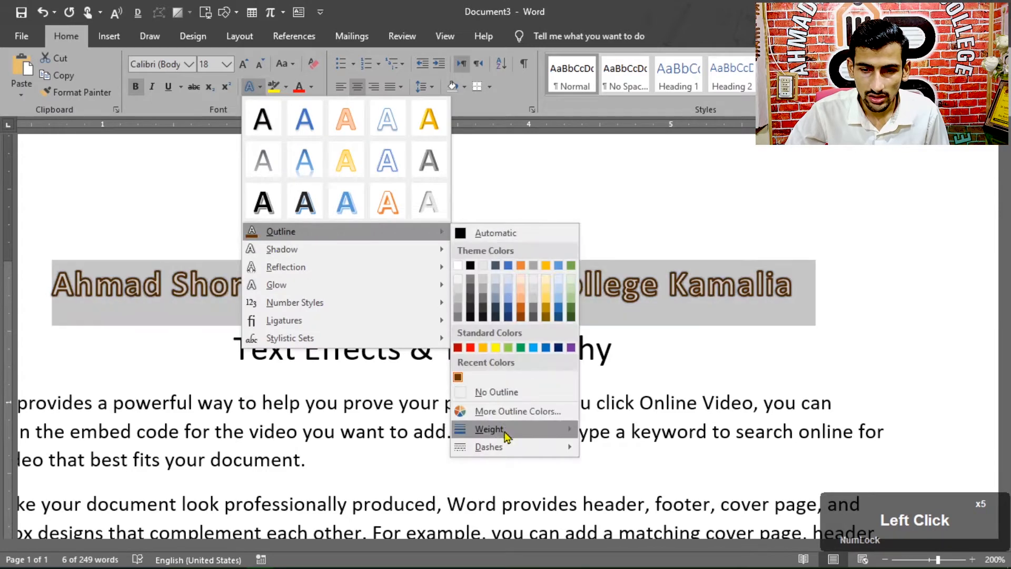
{"action": "mouse_move", "coordinate": [500, 448]}
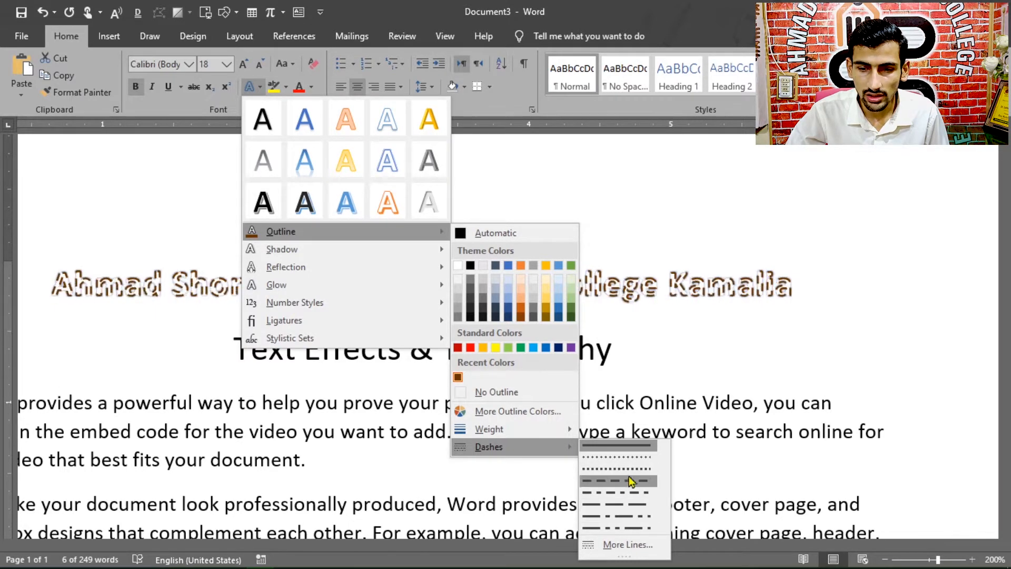
{"action": "left_click", "coordinate": [639, 349]}
Step: Add a new line reading "A B C" below the "Text Effects & Typography" line
{"action": "left_click", "coordinate": [630, 353]}
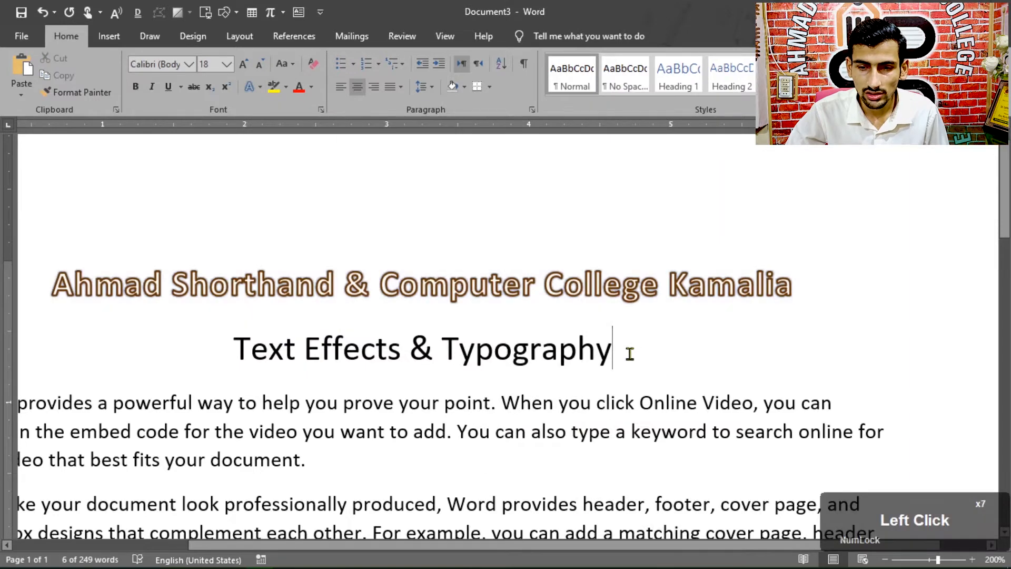
{"action": "key", "text": "Return"}
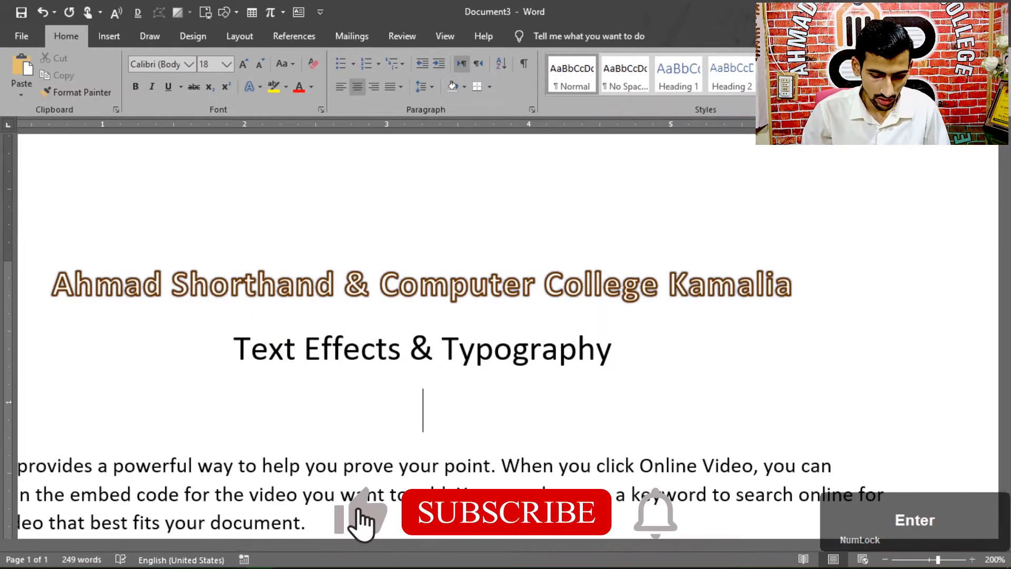
{"action": "type", "text": "A "}
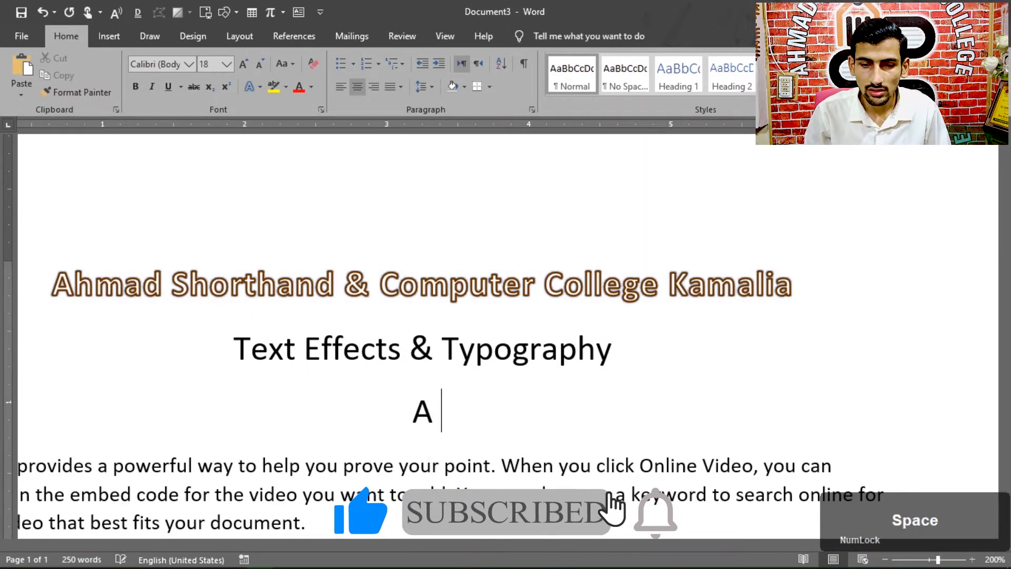
{"action": "type", "text": "B C"}
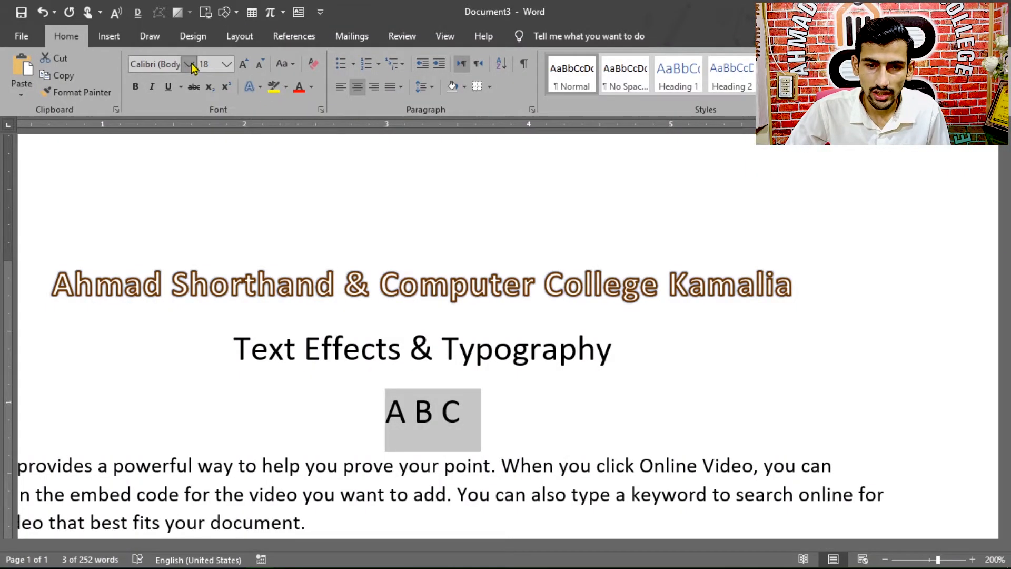
Step: Apply a preset text effect with white fill and blue outline to the "A B C" line
{"action": "left_click", "coordinate": [259, 87]}
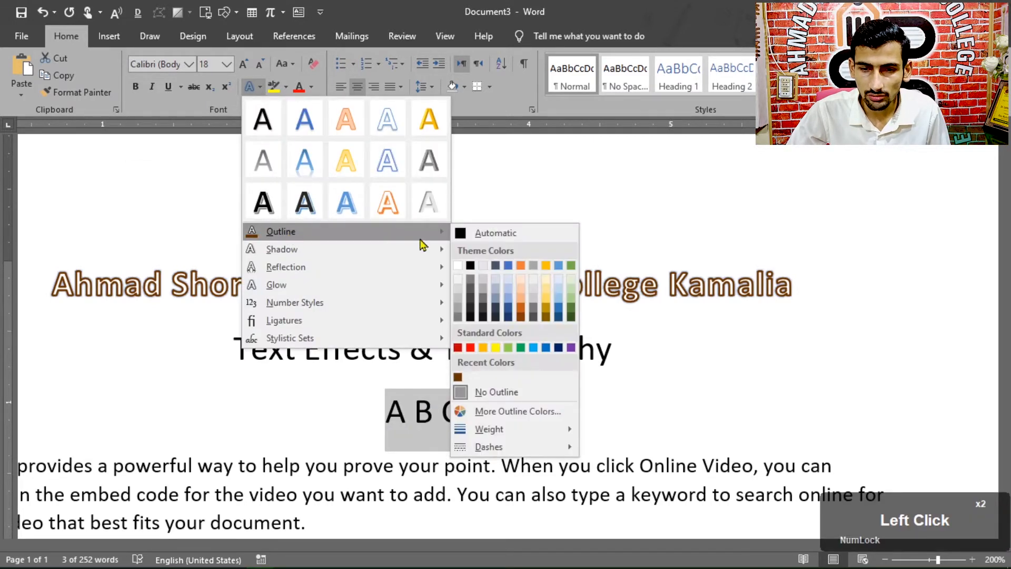
{"action": "left_click", "coordinate": [383, 138]}
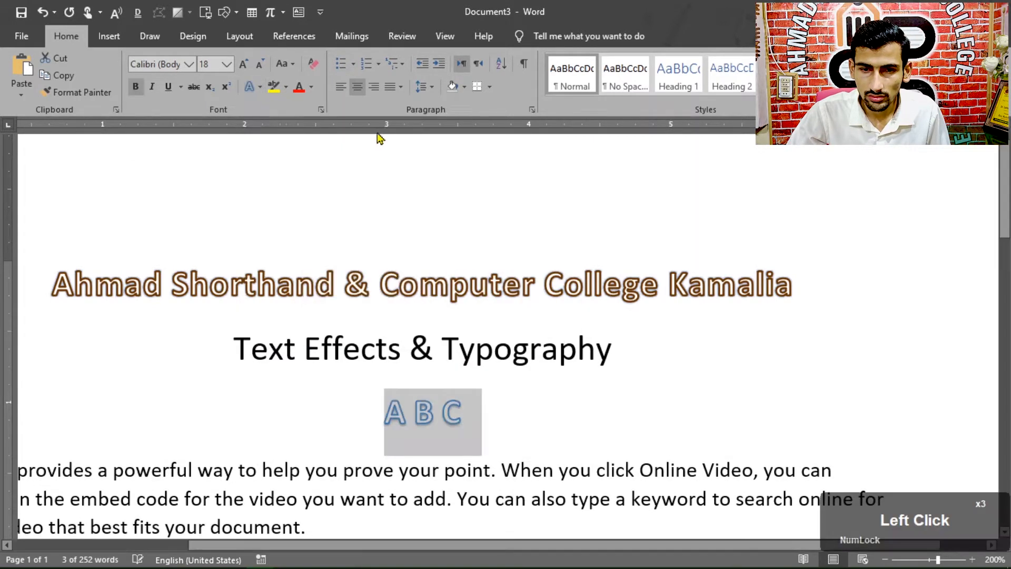
Step: Apply a dotted dash style to the outline of the "A B C" line
{"action": "left_click", "coordinate": [259, 88]}
{"action": "mouse_move", "coordinate": [352, 232]}
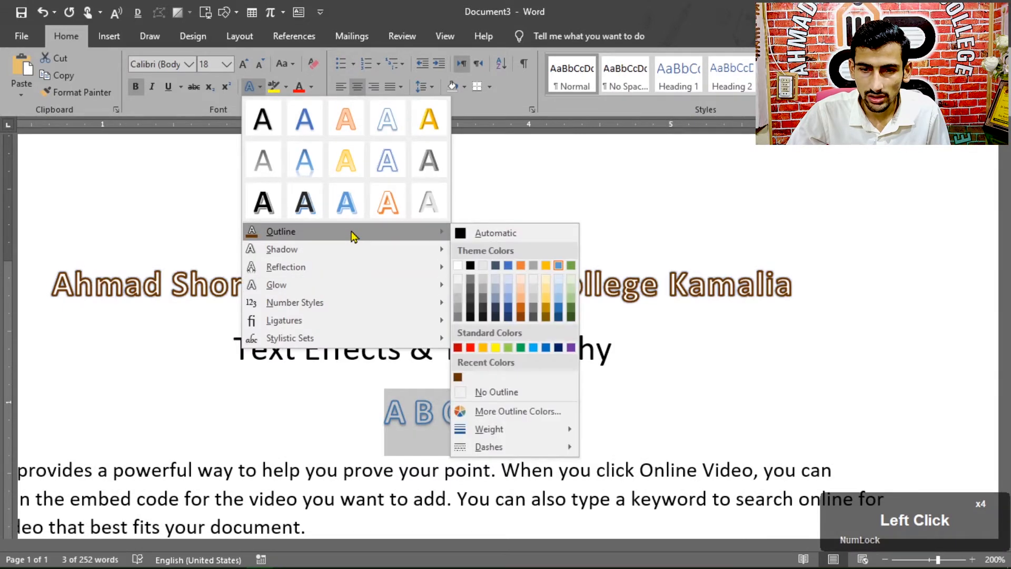
{"action": "mouse_move", "coordinate": [497, 448]}
{"action": "left_click", "coordinate": [604, 457]}
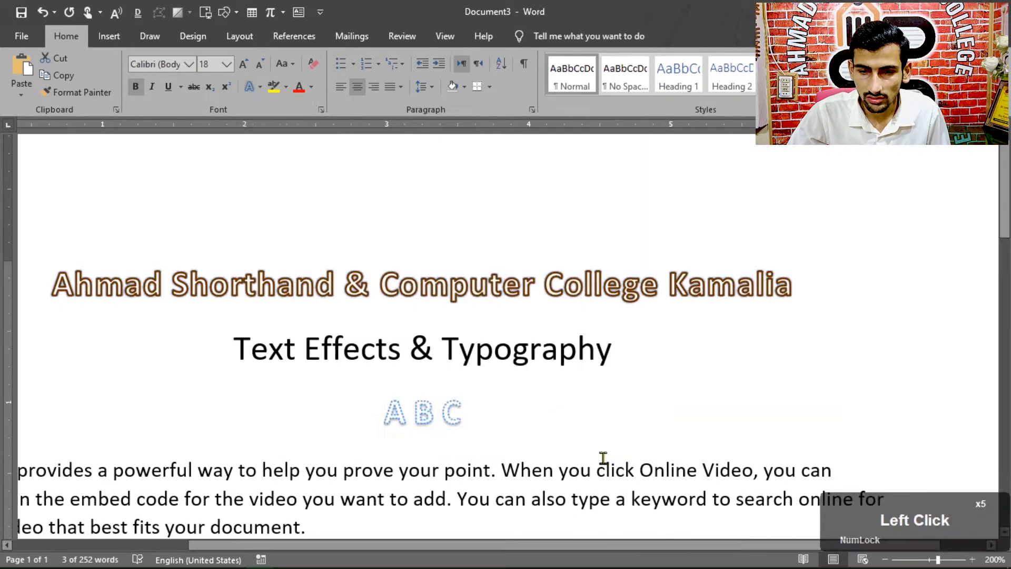
Step: Set the outline weight of the "A B C" line to ½ pt
{"action": "left_click", "coordinate": [258, 87]}
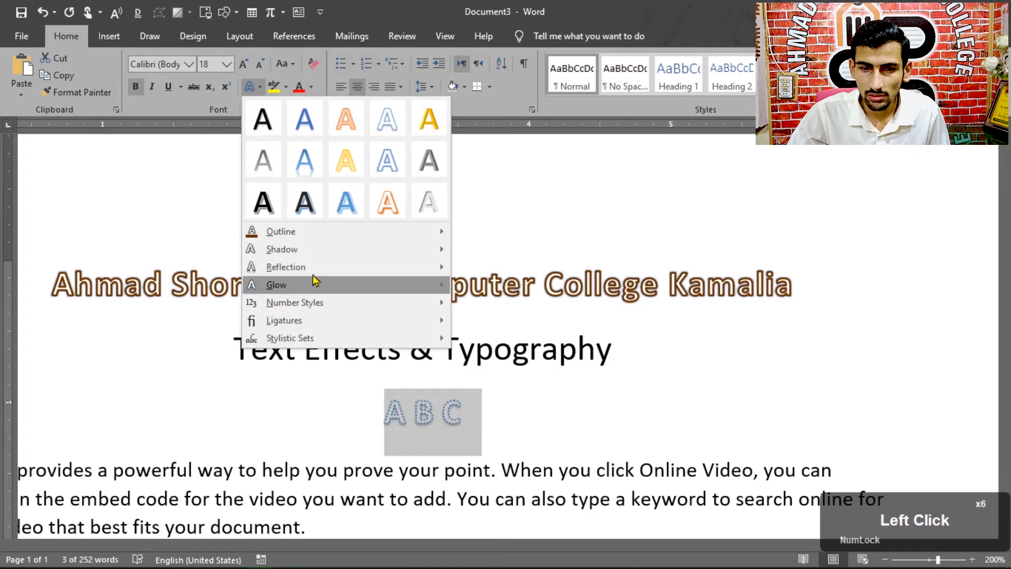
{"action": "mouse_move", "coordinate": [309, 234]}
{"action": "mouse_move", "coordinate": [492, 429]}
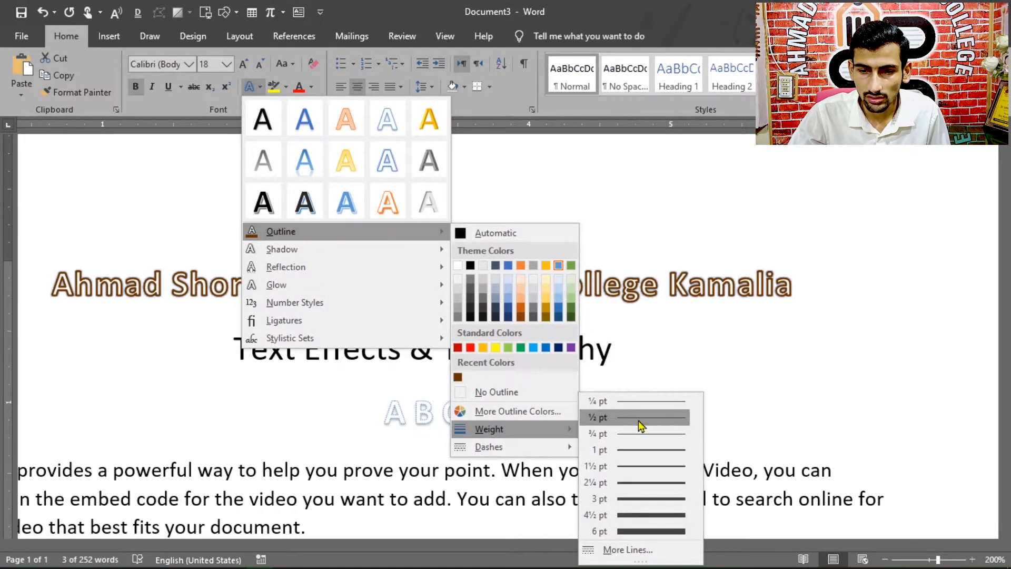
{"action": "left_click", "coordinate": [640, 417]}
Step: Enlarge the "A B C" line to 72 pt and give its dotted outline a heavier weight
{"action": "left_click", "coordinate": [258, 87]}
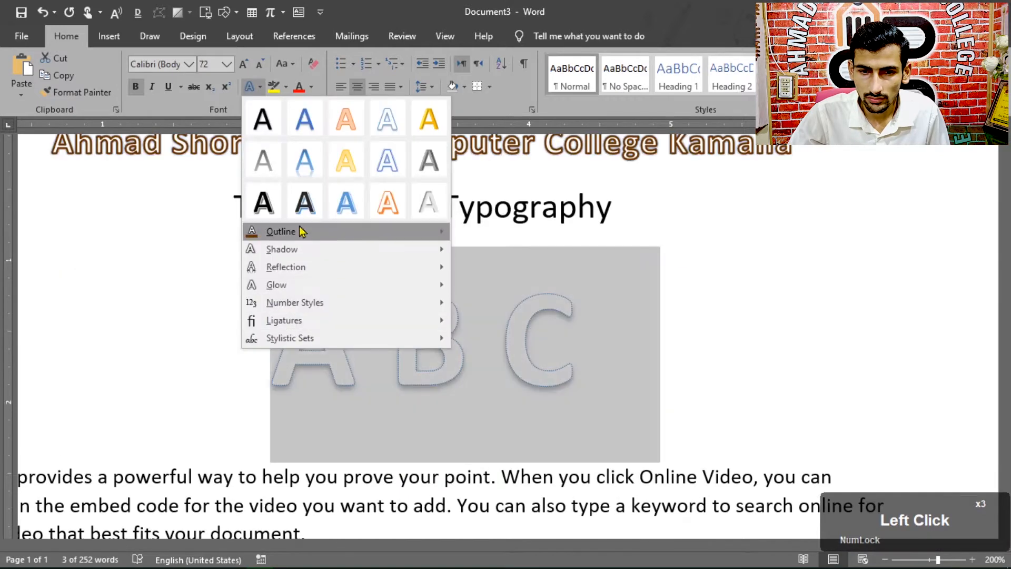
{"action": "mouse_move", "coordinate": [403, 238]}
{"action": "mouse_move", "coordinate": [492, 429]}
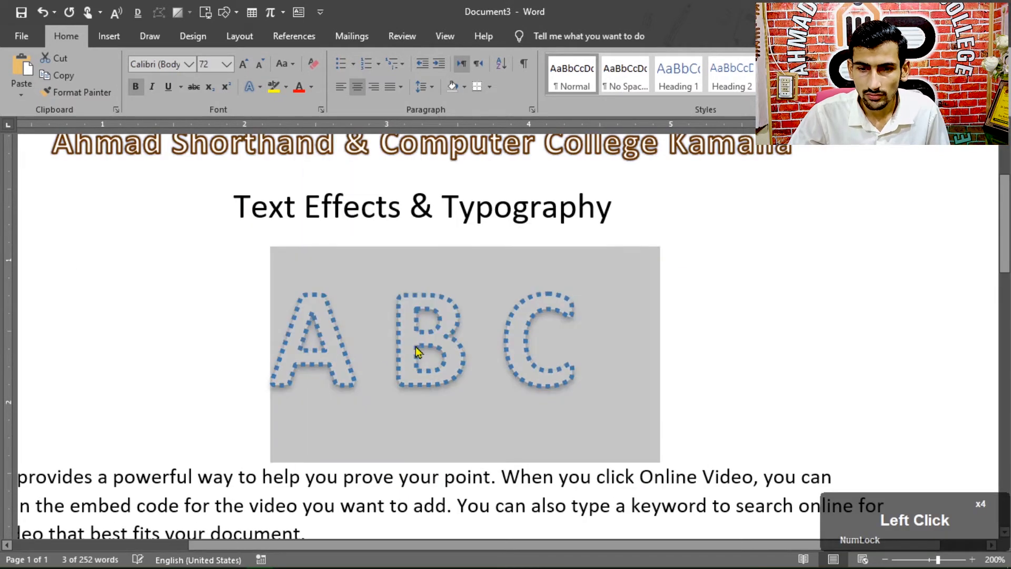
{"action": "left_click", "coordinate": [419, 349]}
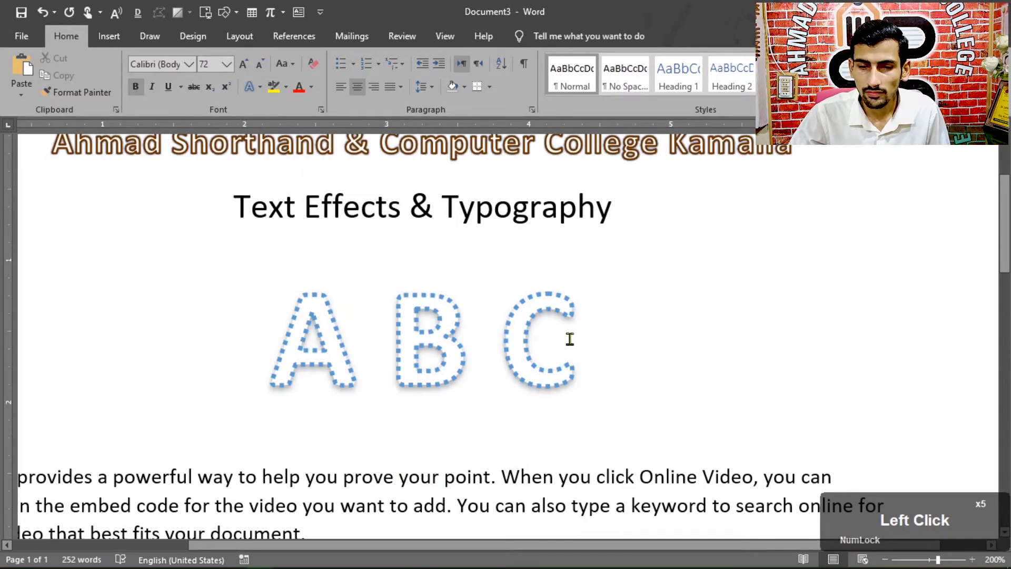
Step: Apply the preset text effect with white fill, blue outline and shadow to the college name heading
{"action": "scroll", "coordinate": [243, 361], "scroll_direction": "up", "scroll_amount": 3}
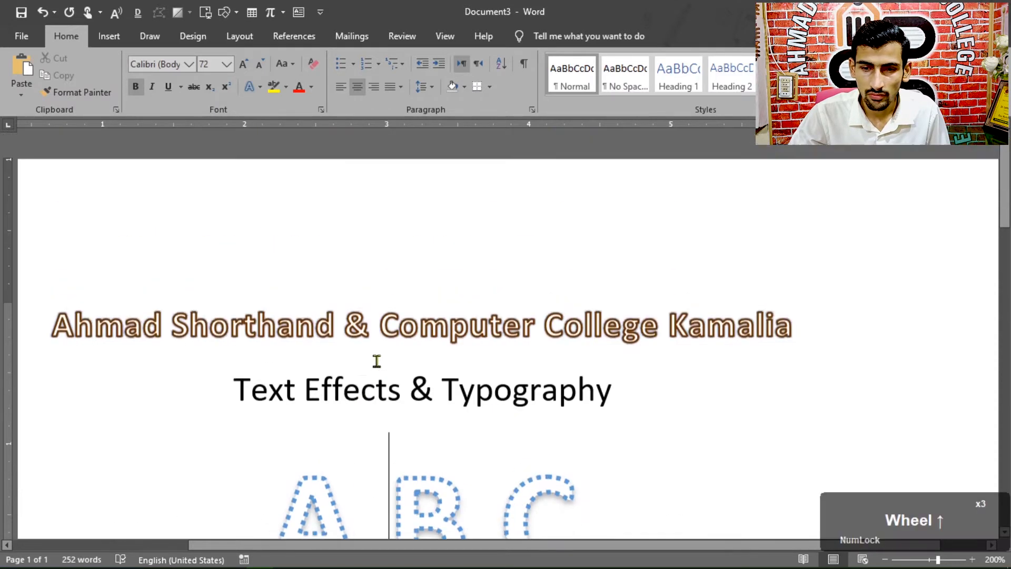
{"action": "left_click_drag", "start_coordinate": [50, 331], "coordinate": [775, 341]}
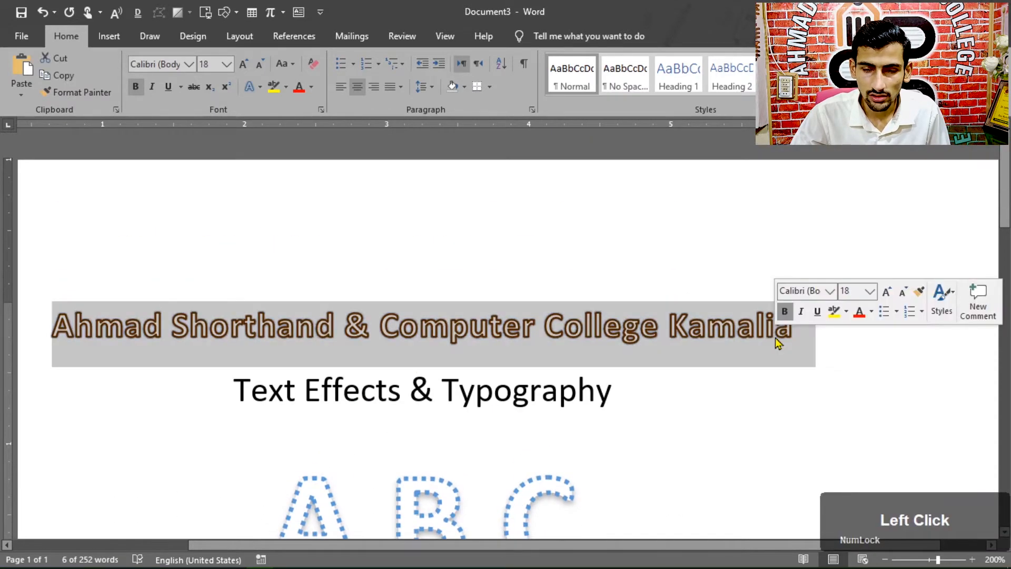
{"action": "left_click", "coordinate": [259, 87]}
{"action": "mouse_move", "coordinate": [304, 239]}
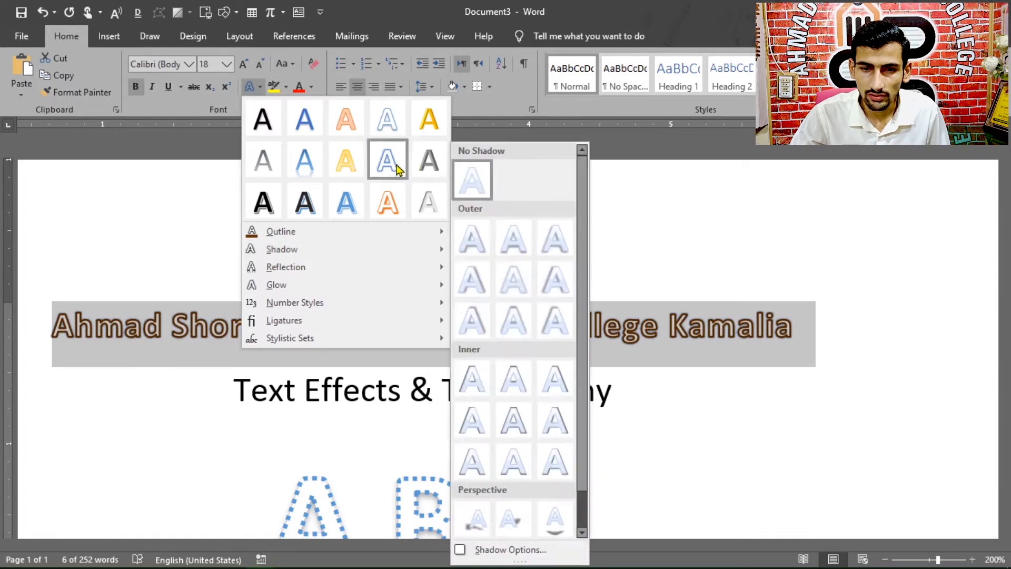
{"action": "left_click", "coordinate": [387, 132]}
Step: Remove the shadow from the college name heading with the No Shadow option
{"action": "left_click", "coordinate": [260, 87]}
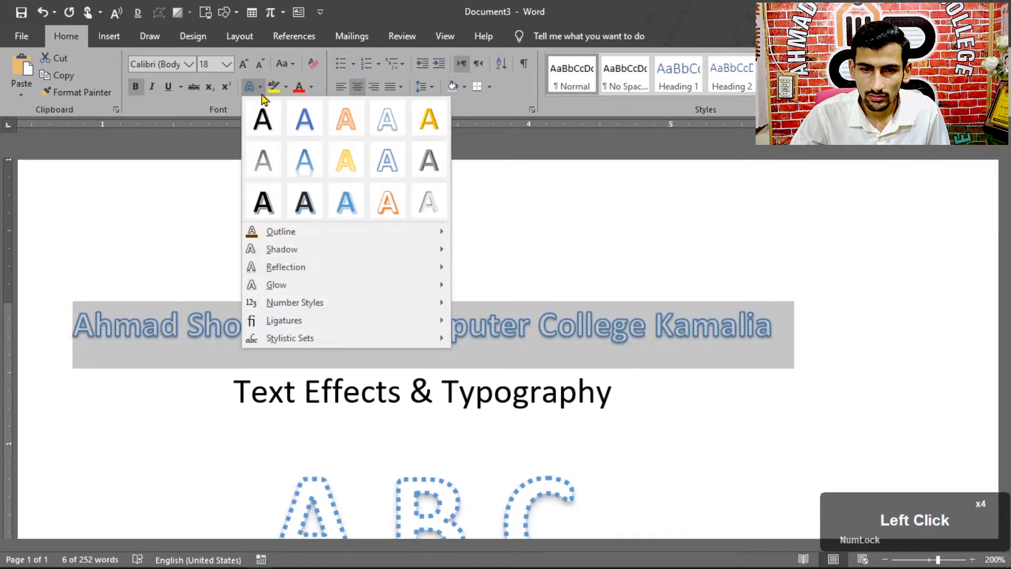
{"action": "mouse_move", "coordinate": [303, 255]}
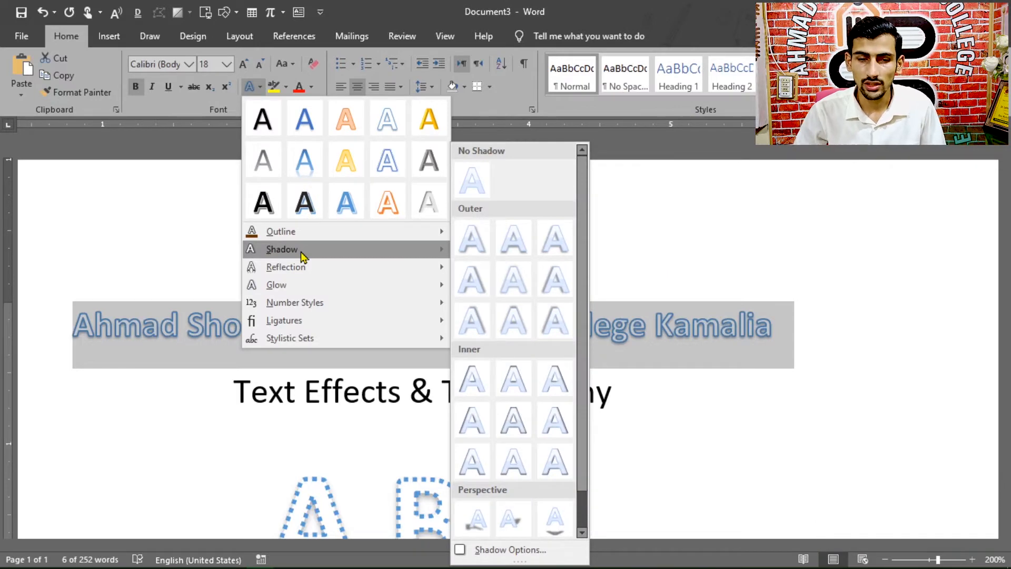
{"action": "scroll", "coordinate": [49, 384], "scroll_direction": "up", "scroll_amount": 3}
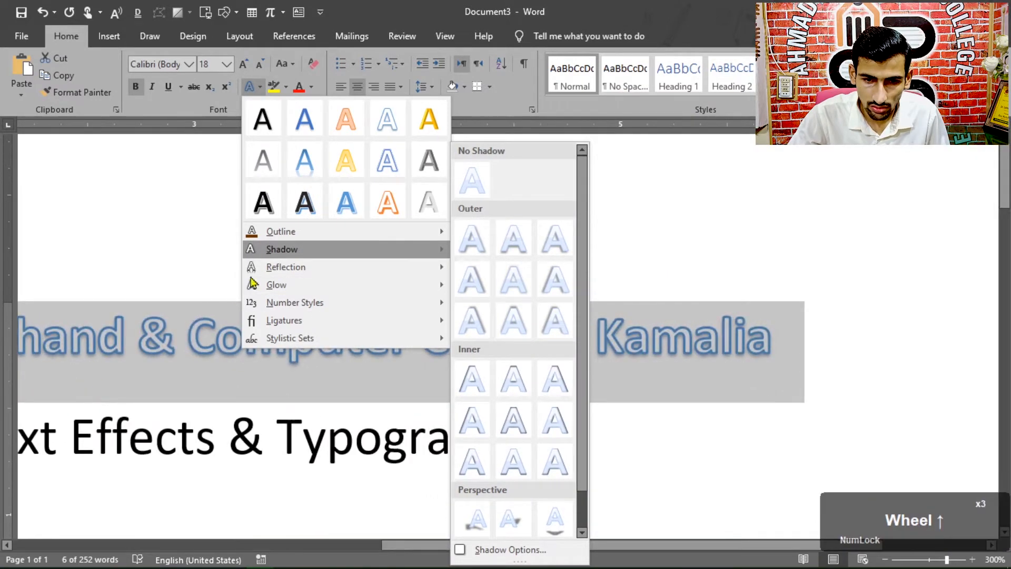
{"action": "mouse_move", "coordinate": [298, 236]}
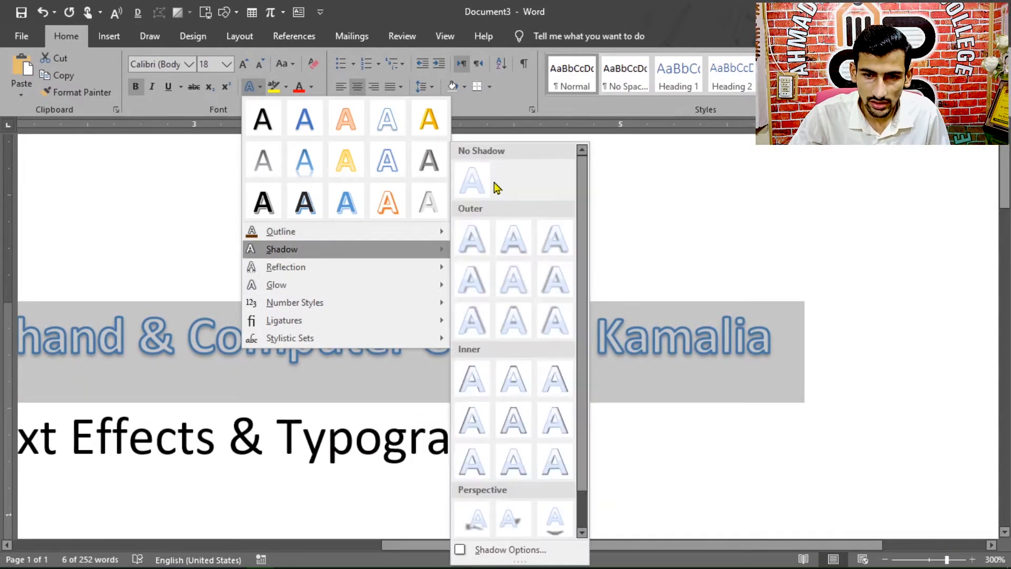
{"action": "left_click", "coordinate": [471, 182]}
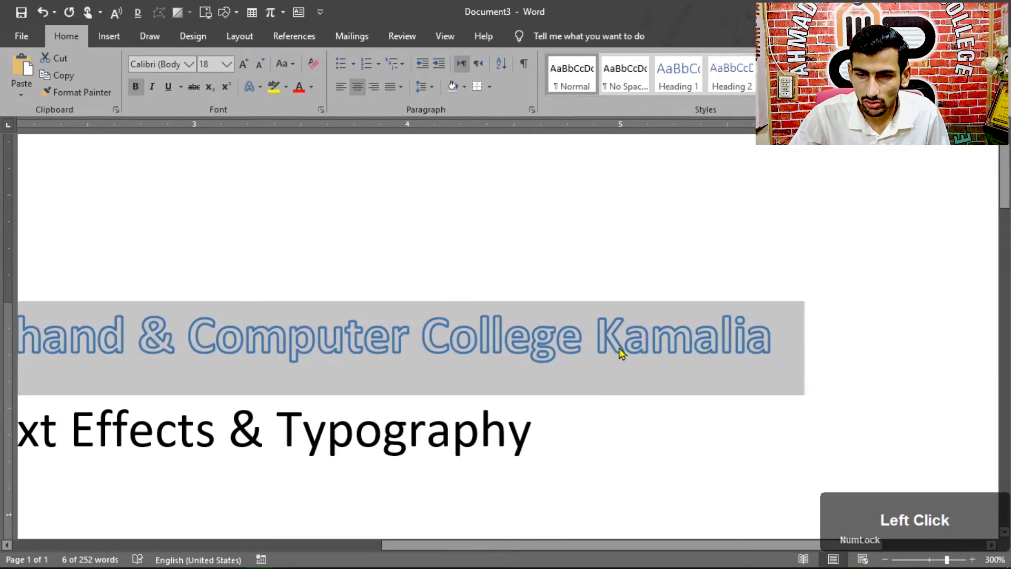
Step: Apply the Offset: Bottom Right outer shadow to the college name heading
{"action": "scroll", "coordinate": [724, 377], "scroll_direction": "up", "scroll_amount": 6}
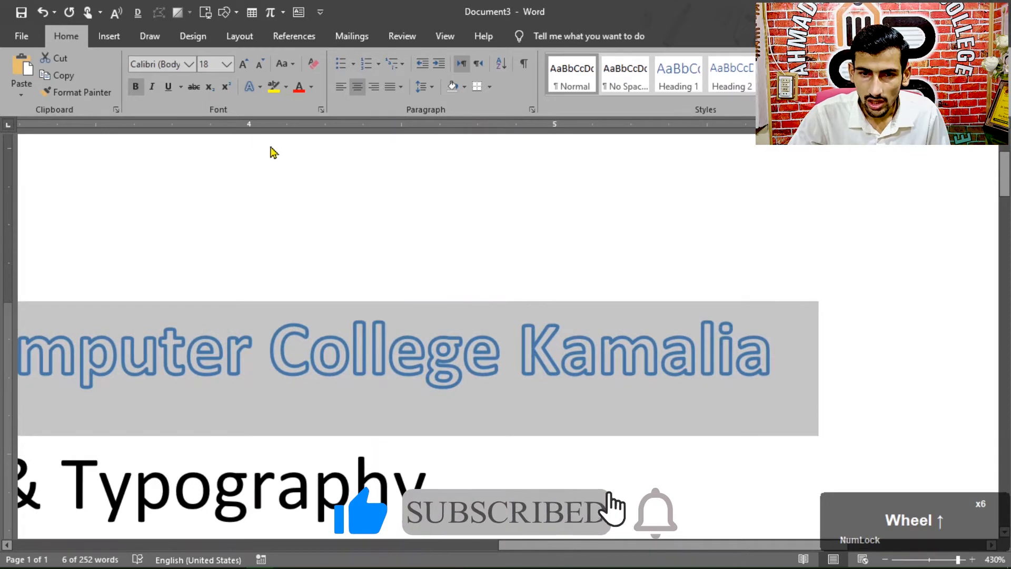
{"action": "left_click", "coordinate": [260, 86]}
{"action": "mouse_move", "coordinate": [293, 255]}
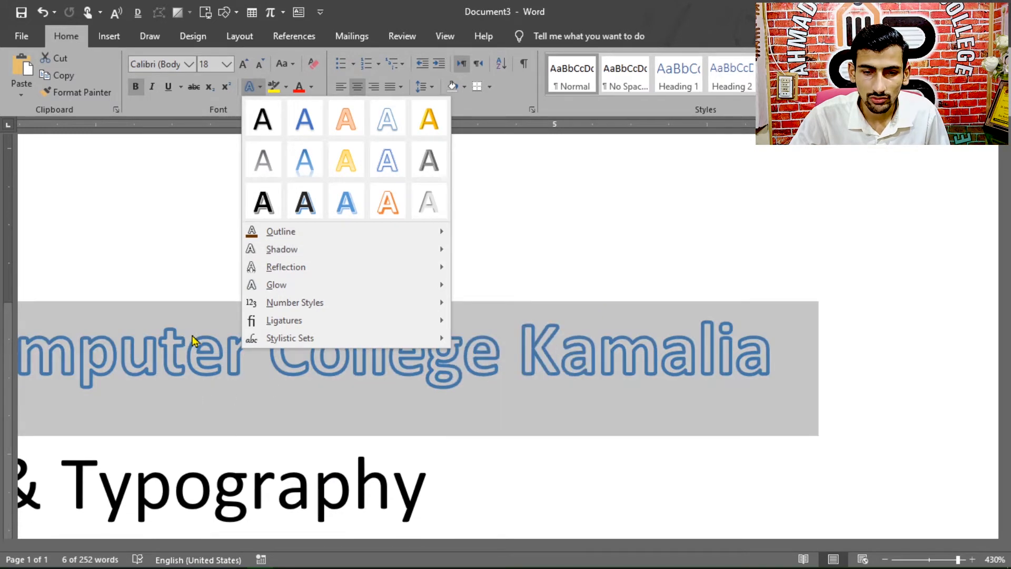
{"action": "mouse_move", "coordinate": [397, 259]}
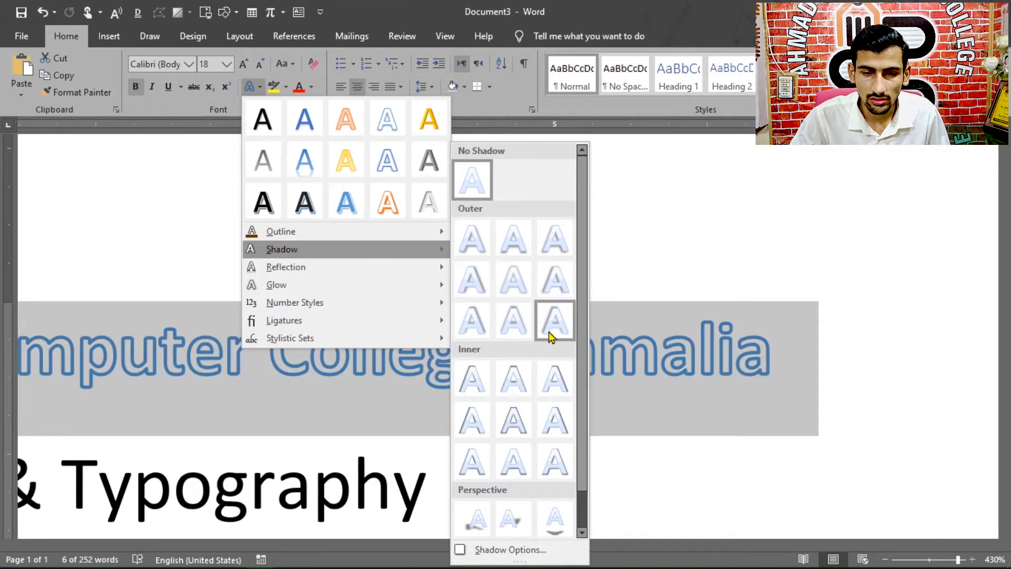
{"action": "left_click", "coordinate": [472, 259]}
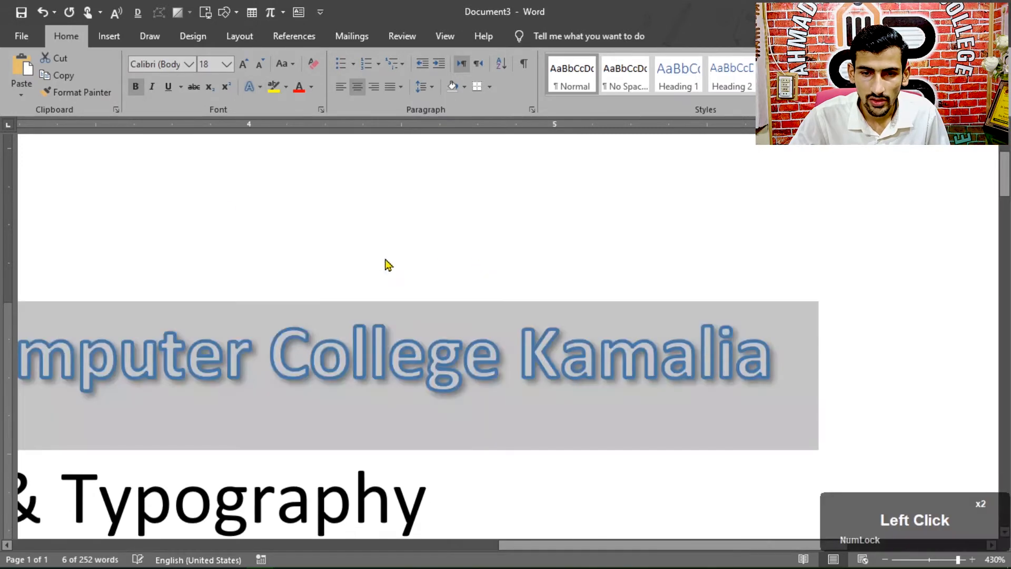
Step: Apply the light gray preset with inner shadow to the college name heading and switch its shadow to the centered inner one
{"action": "left_click", "coordinate": [260, 89]}
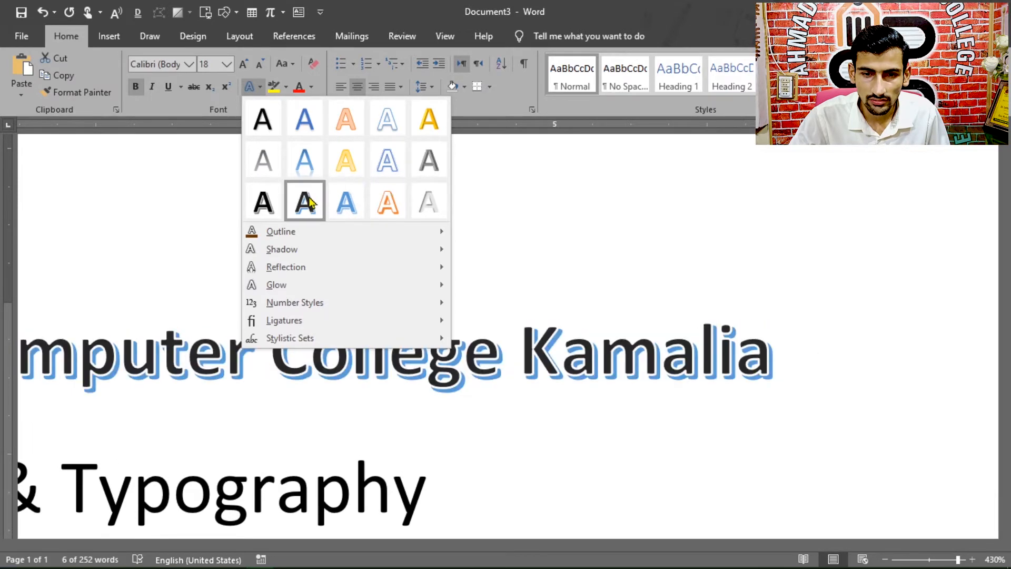
{"action": "scroll", "coordinate": [396, 212], "scroll_direction": "up", "scroll_amount": 5}
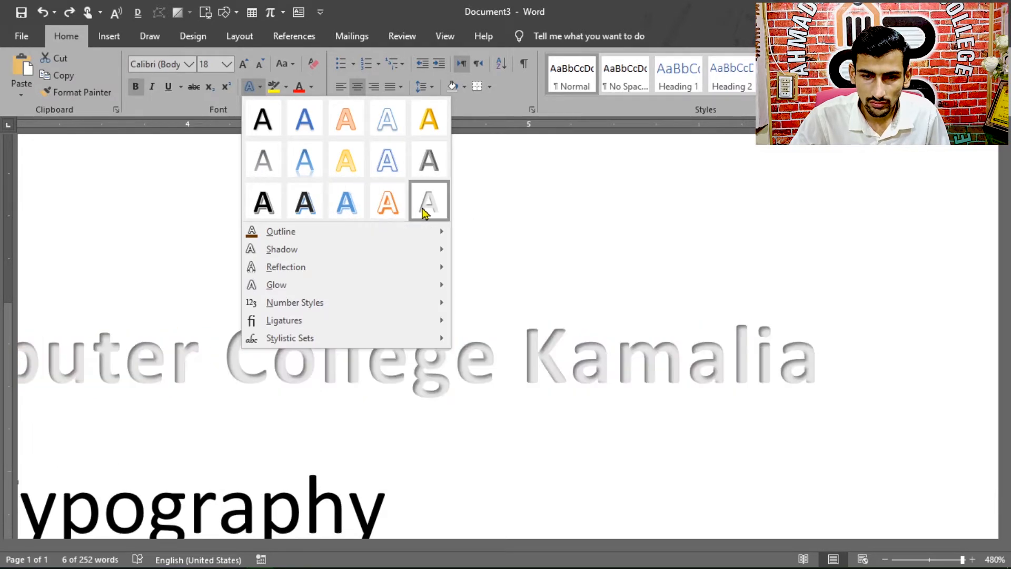
{"action": "left_click", "coordinate": [423, 212]}
{"action": "left_click", "coordinate": [250, 86]}
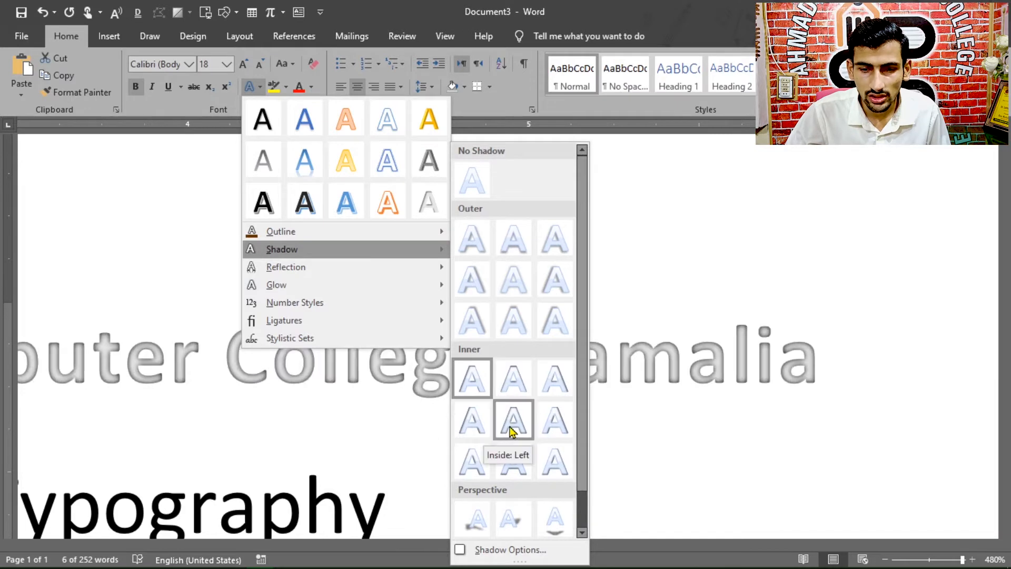
{"action": "left_click", "coordinate": [512, 429]}
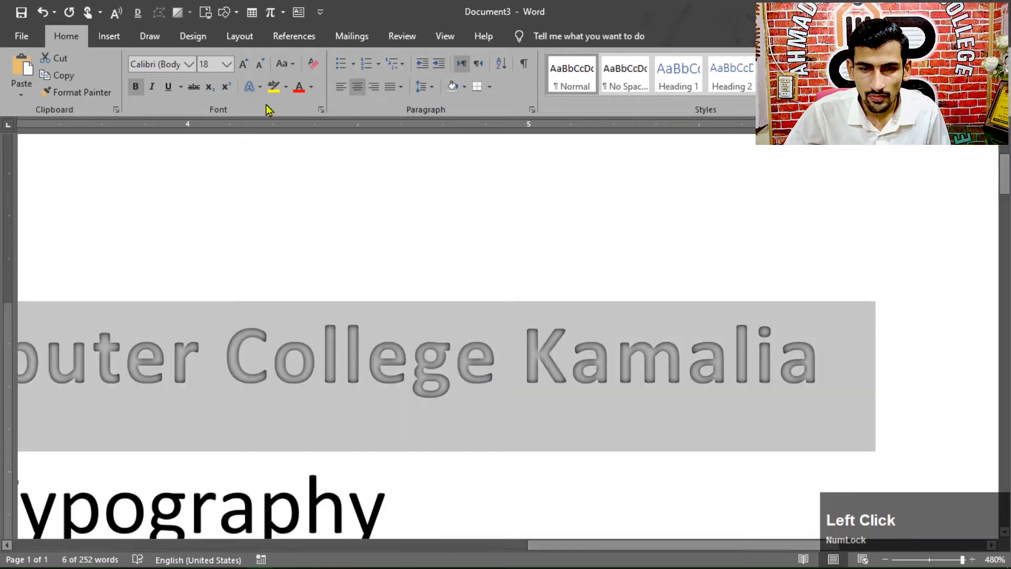
Step: Browse the perspective shadows, then apply the preset text effect with black fill and hard shadow to the college name heading
{"action": "left_click", "coordinate": [258, 86]}
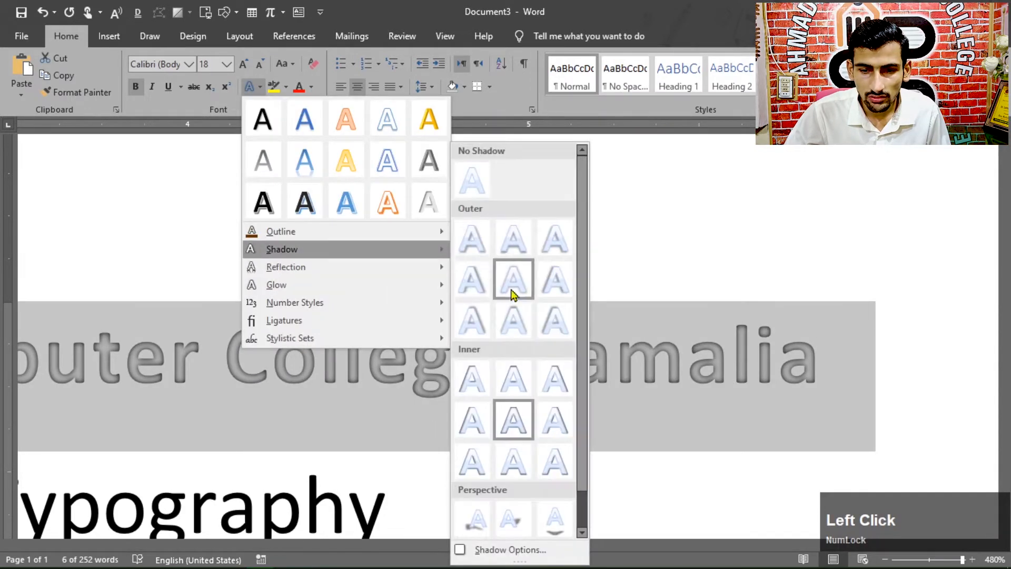
{"action": "left_click", "coordinate": [581, 532]}
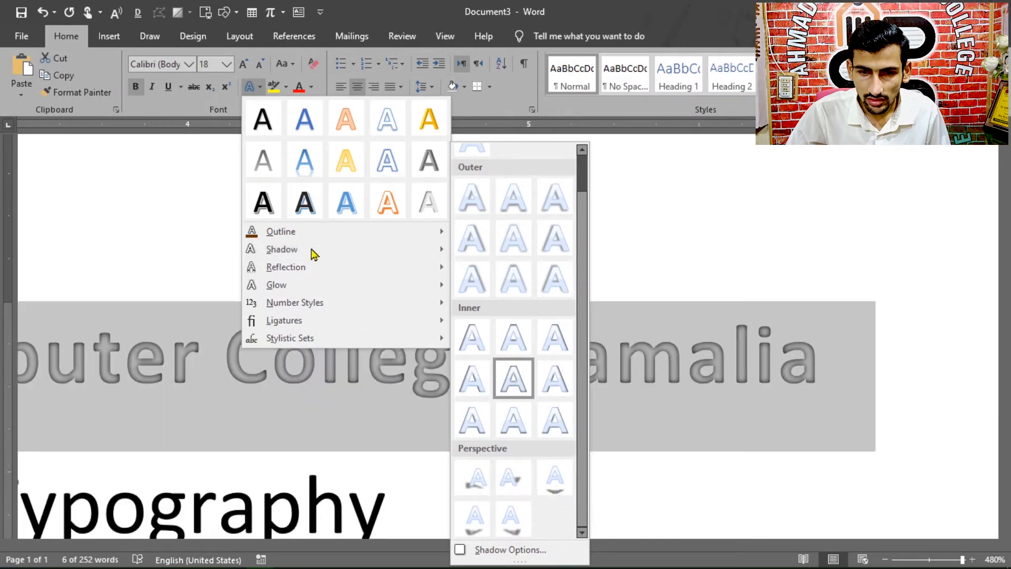
{"action": "left_click", "coordinate": [273, 210]}
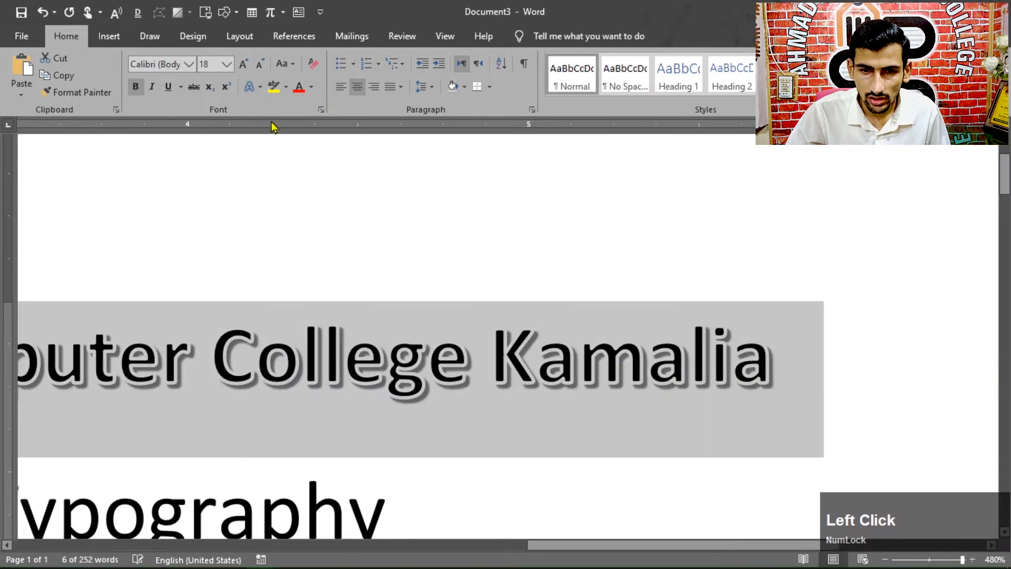
Step: Open the detailed shadow options for the college name heading and look through the shadow presets
{"action": "left_click", "coordinate": [259, 87]}
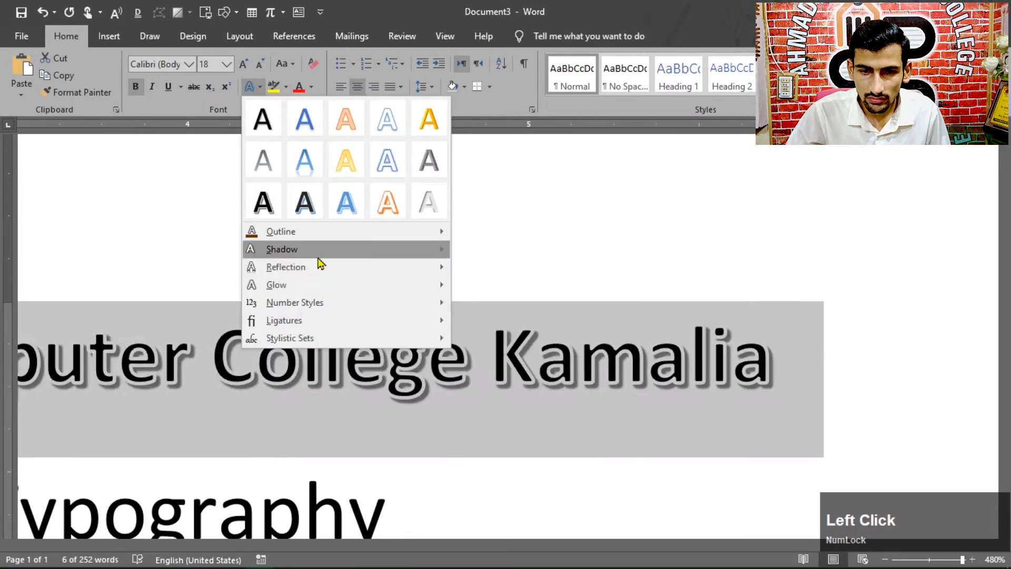
{"action": "mouse_move", "coordinate": [310, 252]}
{"action": "scroll", "coordinate": [513, 383], "scroll_direction": "down", "scroll_amount": 1}
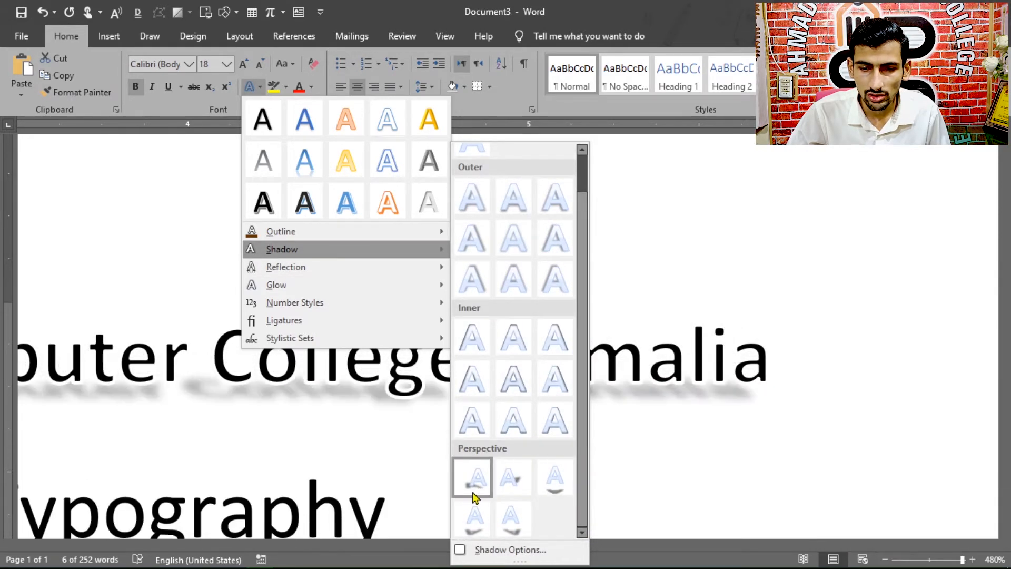
{"action": "left_click", "coordinate": [472, 550]}
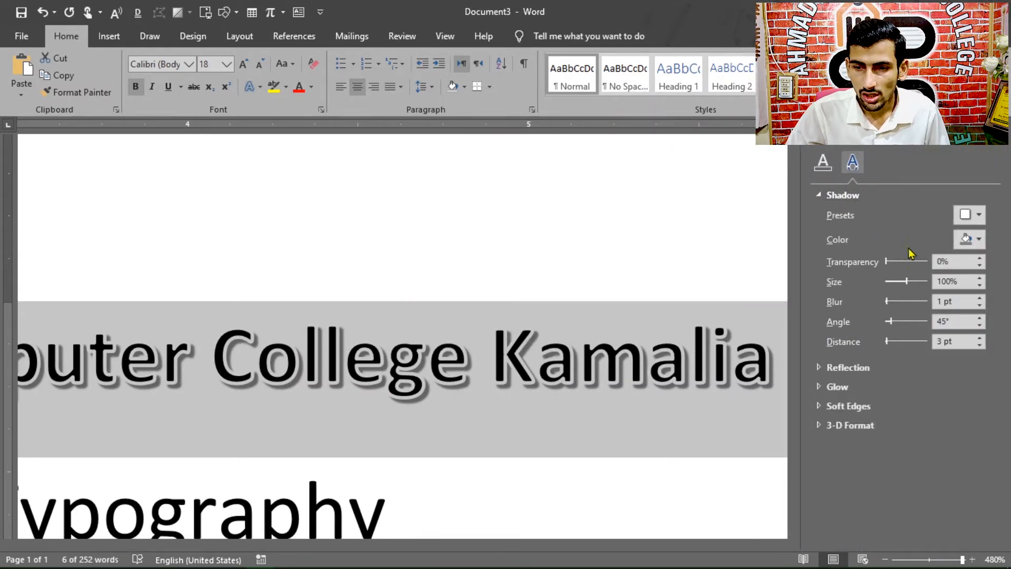
{"action": "left_click", "coordinate": [982, 215]}
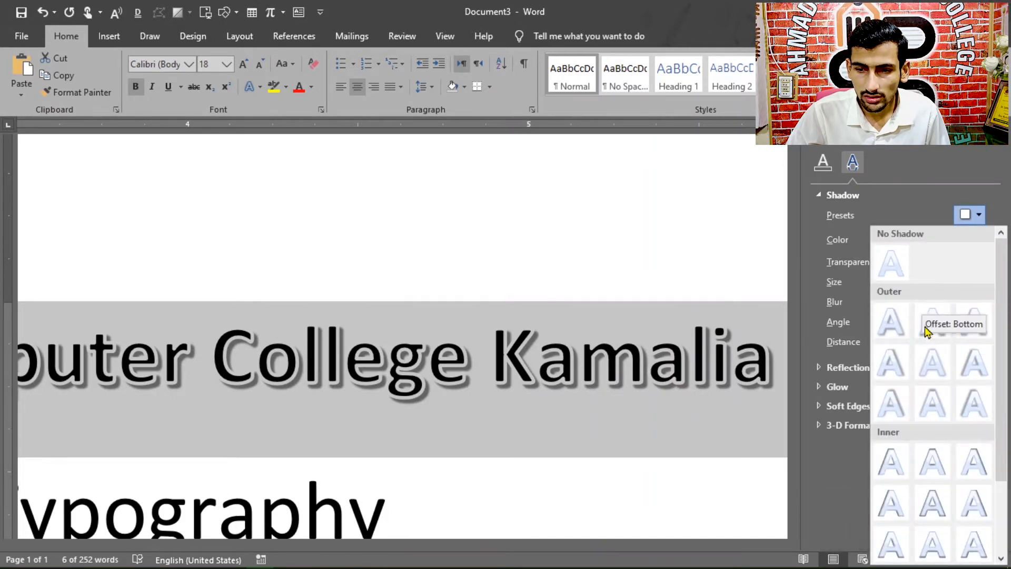
{"action": "left_click", "coordinate": [918, 199]}
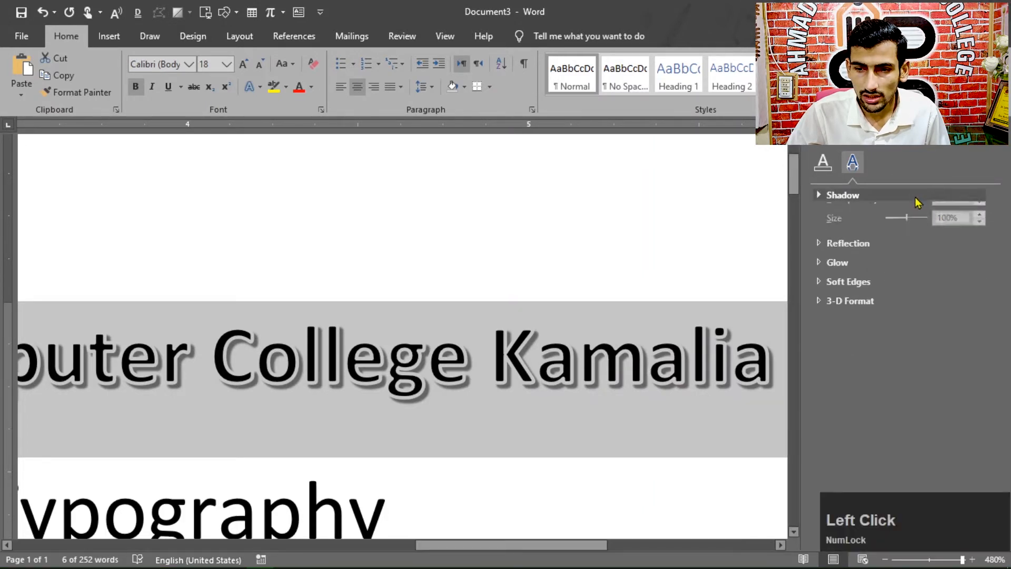
{"action": "left_click", "coordinate": [886, 199]}
Step: Set the college name heading's shadow color to black and apply the Offset: Bottom shadow preset
{"action": "left_click", "coordinate": [979, 240]}
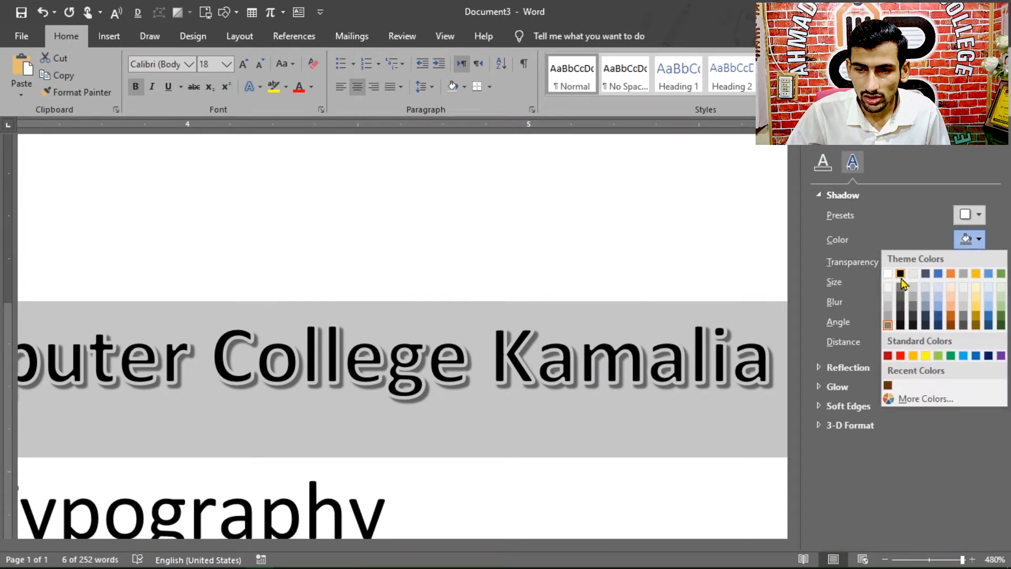
{"action": "left_click", "coordinate": [900, 274]}
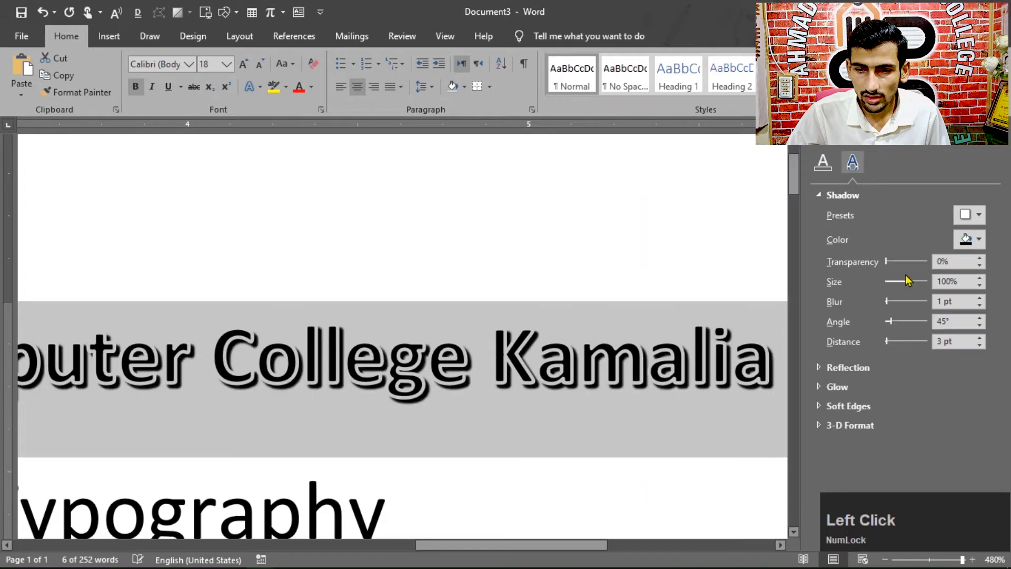
{"action": "left_click", "coordinate": [971, 215]}
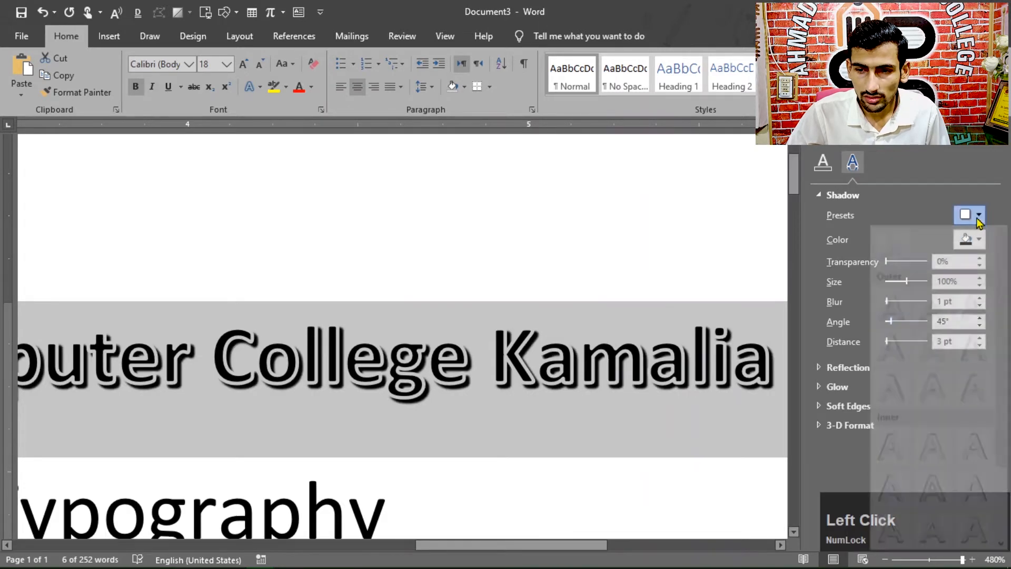
{"action": "left_click", "coordinate": [930, 330]}
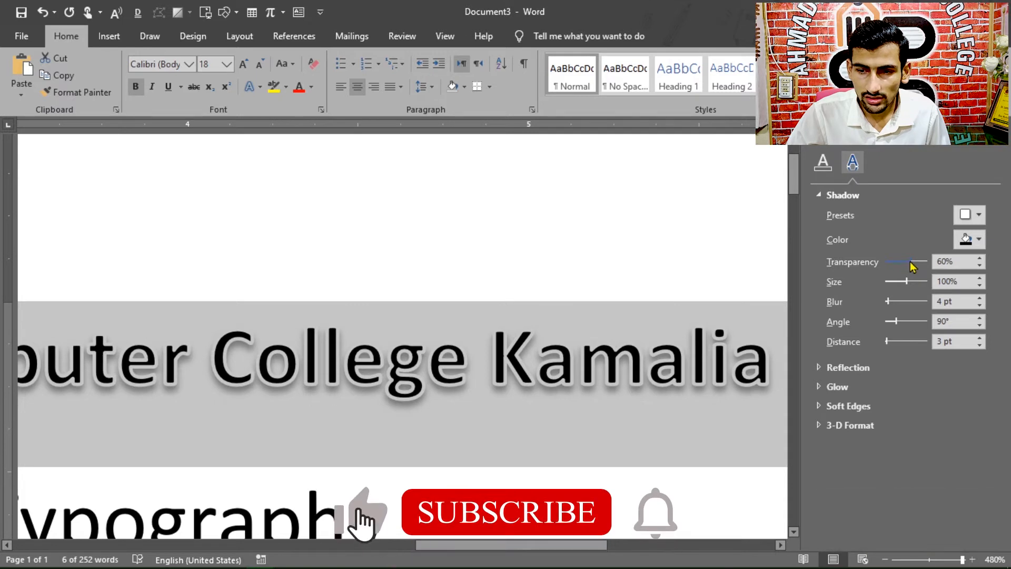
Step: Set the college name heading's shadow to 41% transparency, 109% size, 8 pt blur, 89° angle and 5 pt distance
{"action": "mouse_move", "coordinate": [911, 263]}
{"action": "left_mouse_down"}
{"action": "mouse_move", "coordinate": [887, 267]}
{"action": "mouse_move", "coordinate": [916, 266]}
{"action": "mouse_move", "coordinate": [903, 268]}
{"action": "left_mouse_up"}
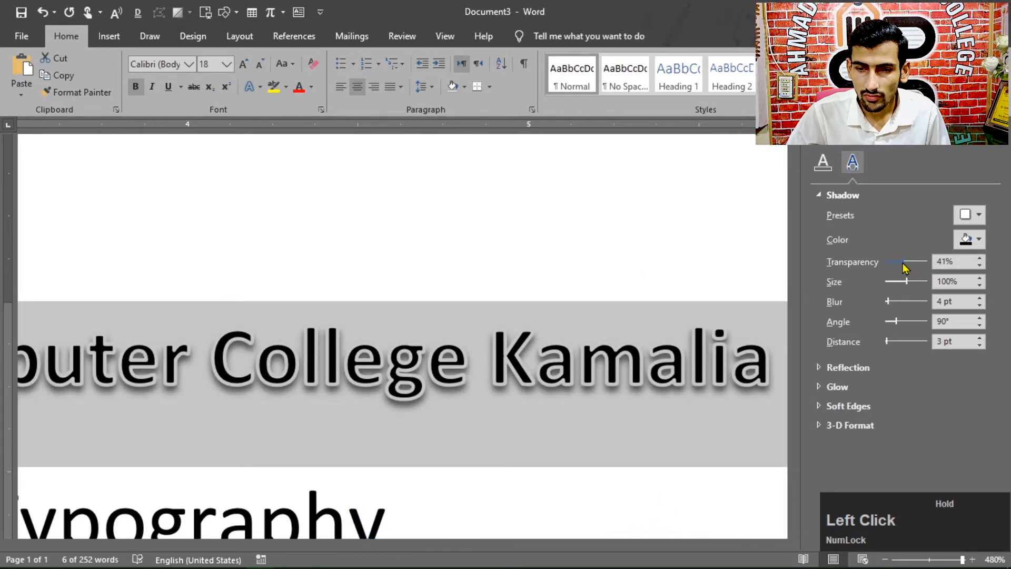
{"action": "left_click_drag", "start_coordinate": [910, 287], "coordinate": [910, 288]}
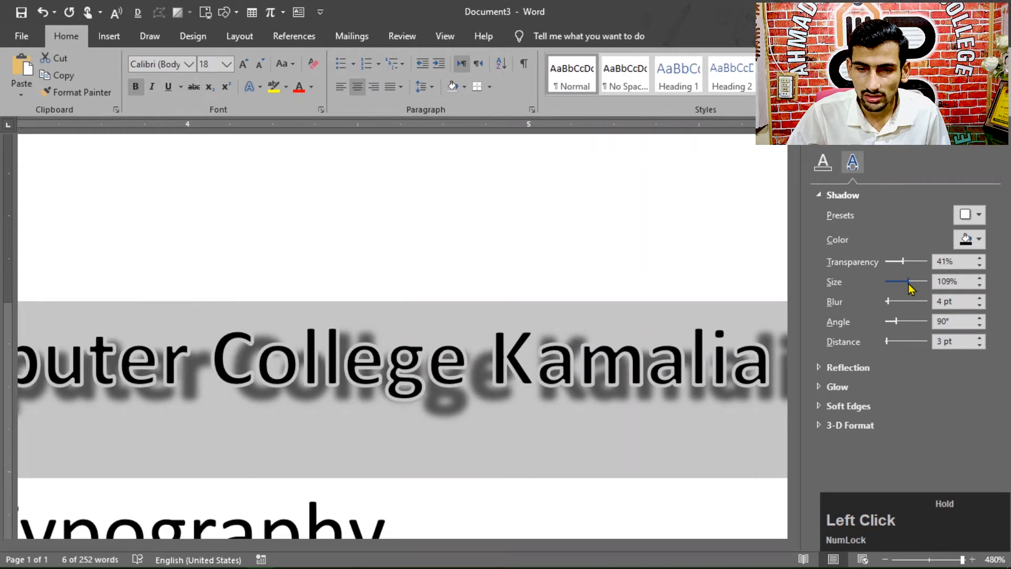
{"action": "left_click_drag", "start_coordinate": [890, 308], "coordinate": [896, 329]}
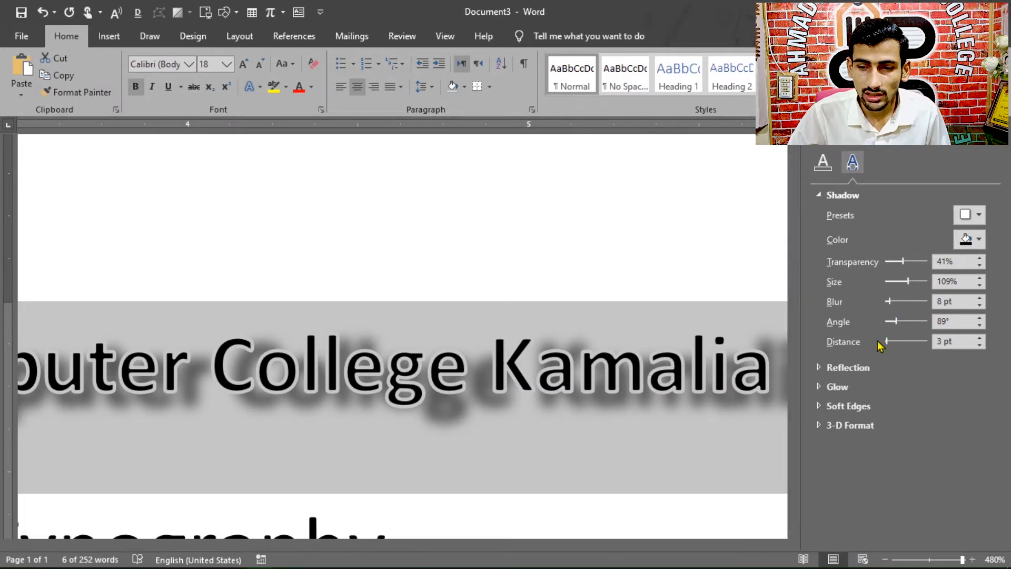
{"action": "left_click_drag", "start_coordinate": [888, 346], "coordinate": [888, 348]}
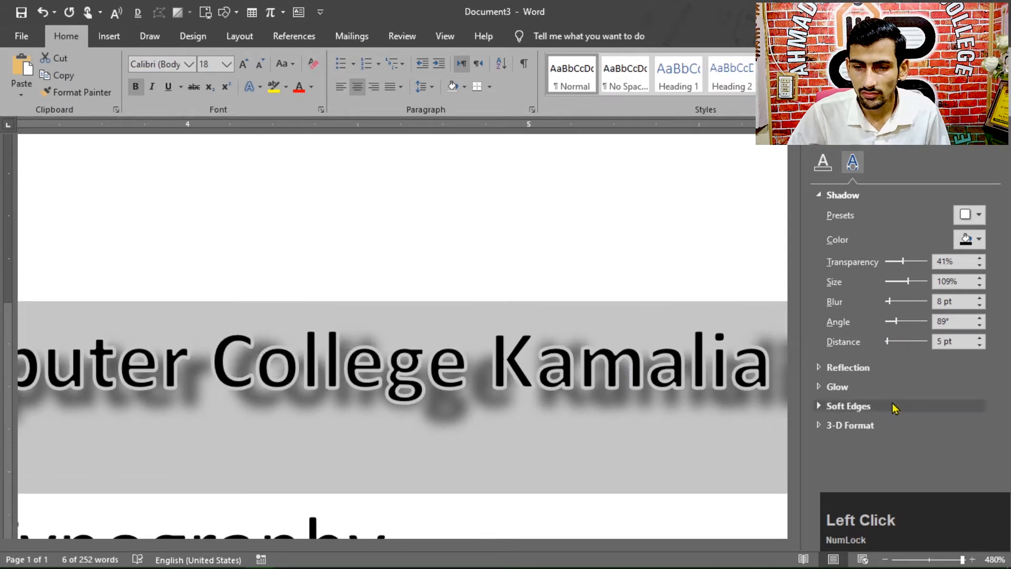
{"action": "scroll", "coordinate": [958, 369], "scroll_direction": "down", "scroll_amount": 1}
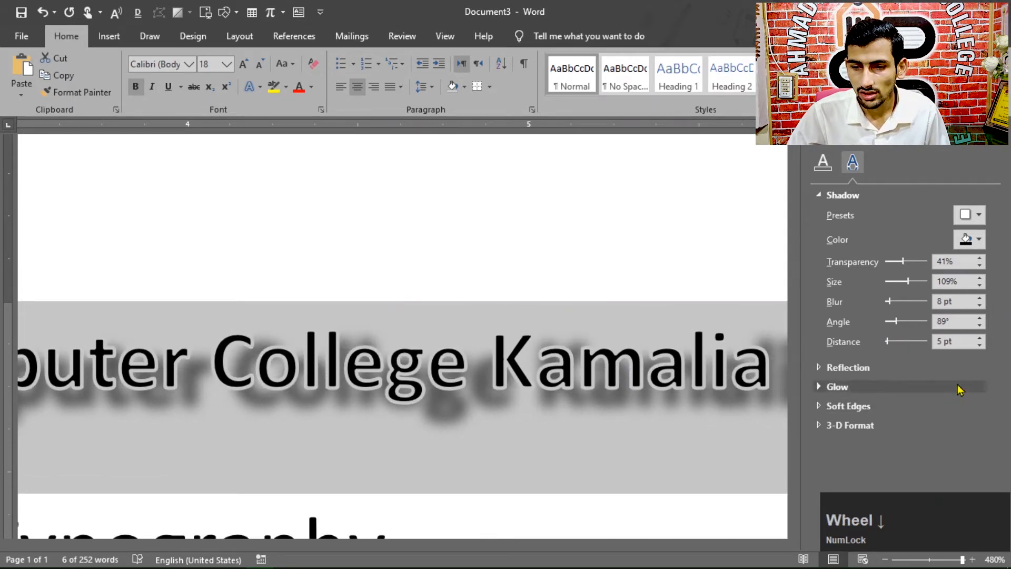
{"action": "left_click", "coordinate": [997, 148]}
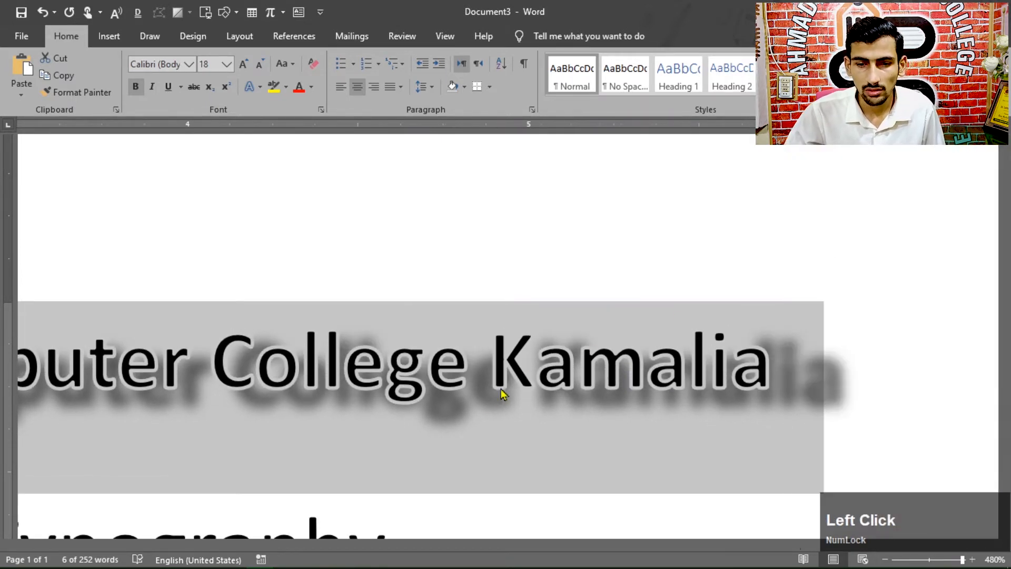
Step: Apply the Tight Reflection: Touching variation to the college name heading
{"action": "left_click", "coordinate": [258, 89]}
{"action": "mouse_move", "coordinate": [310, 272]}
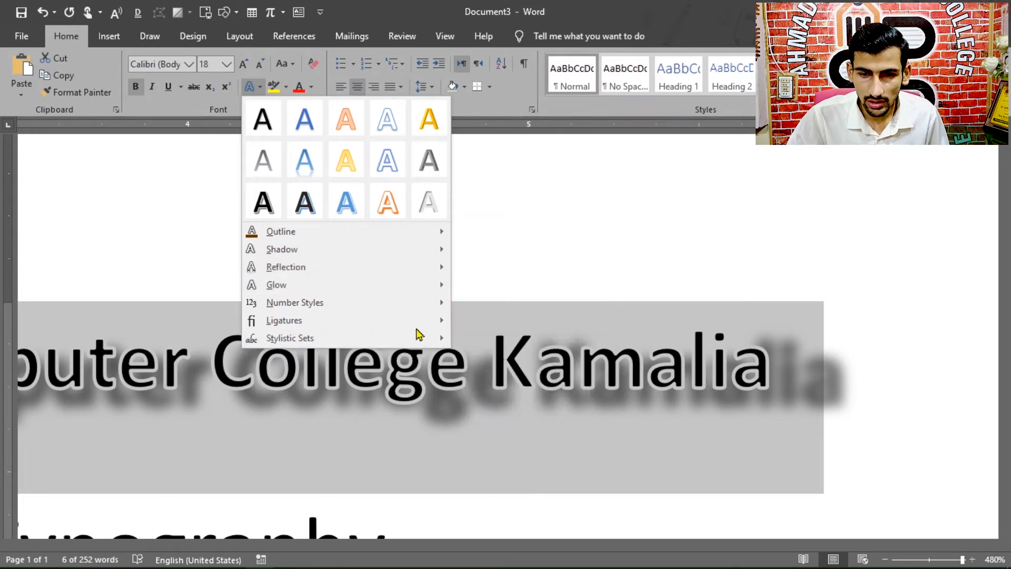
{"action": "mouse_move", "coordinate": [407, 274]}
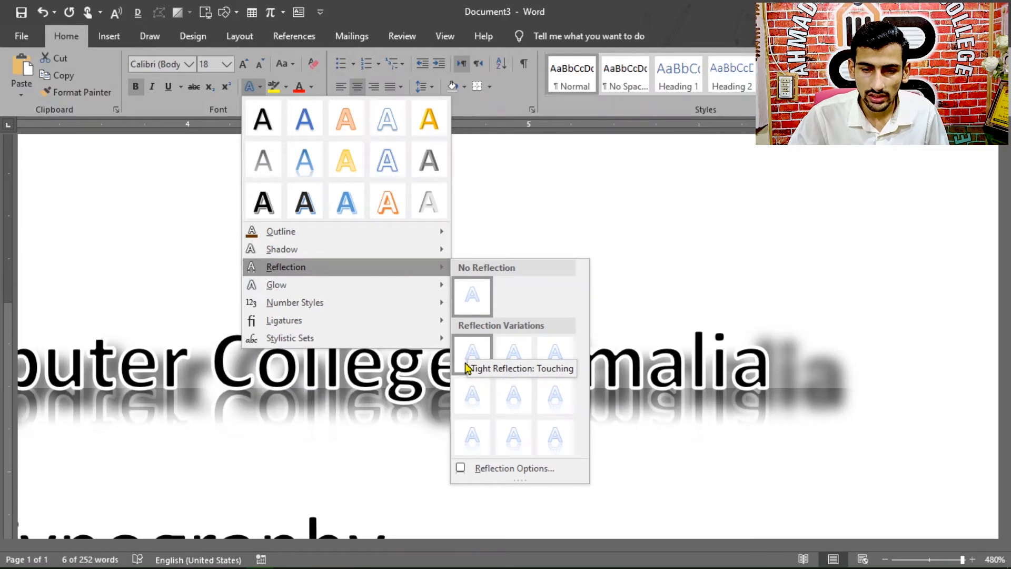
{"action": "left_click", "coordinate": [464, 353]}
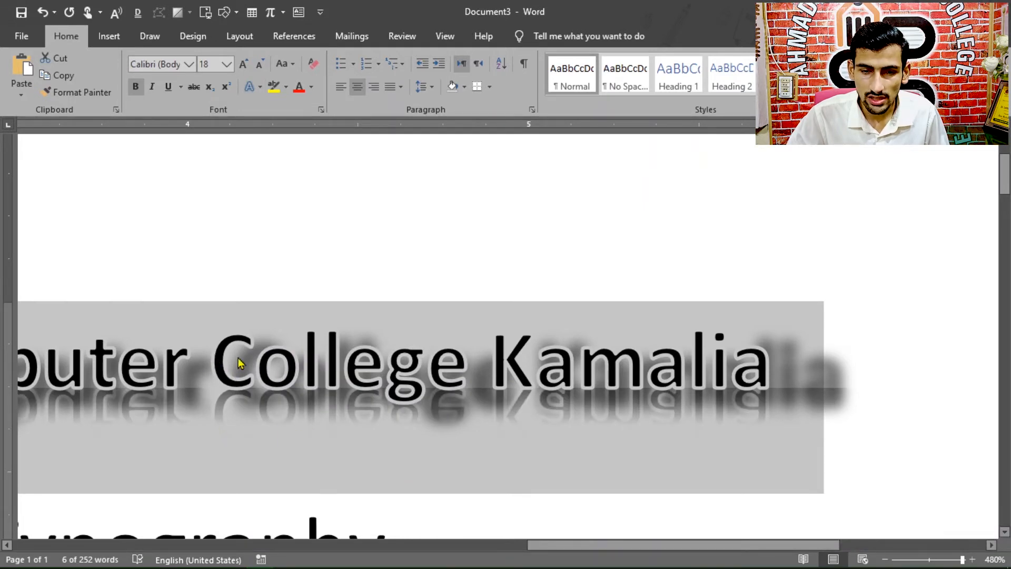
Step: Browse the reflection variations, then set the heading's reflection to 42% transparency, 42% size, 0 pt blur and 3 pt distance in the detailed options
{"action": "left_click", "coordinate": [260, 87]}
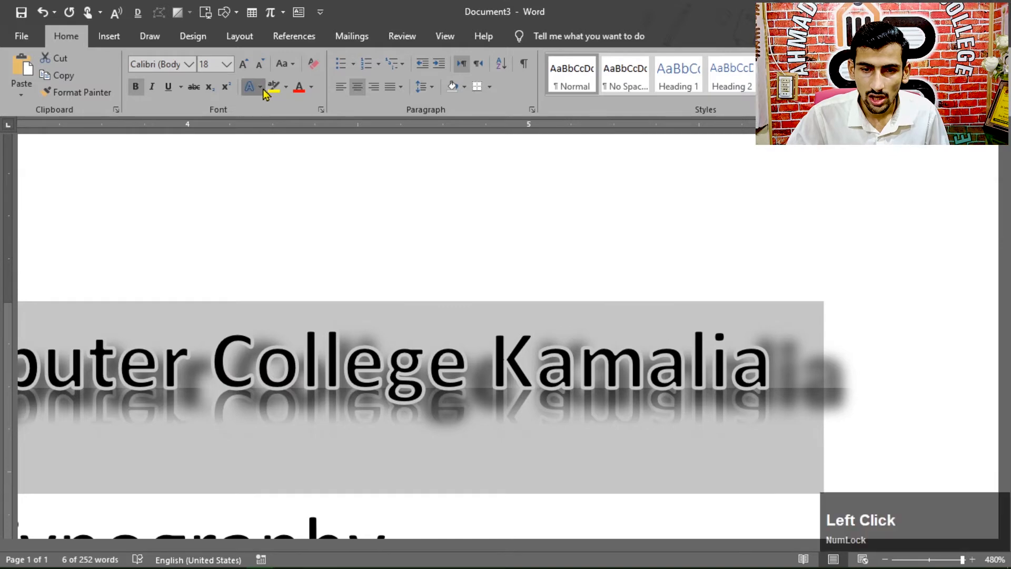
{"action": "mouse_move", "coordinate": [281, 269]}
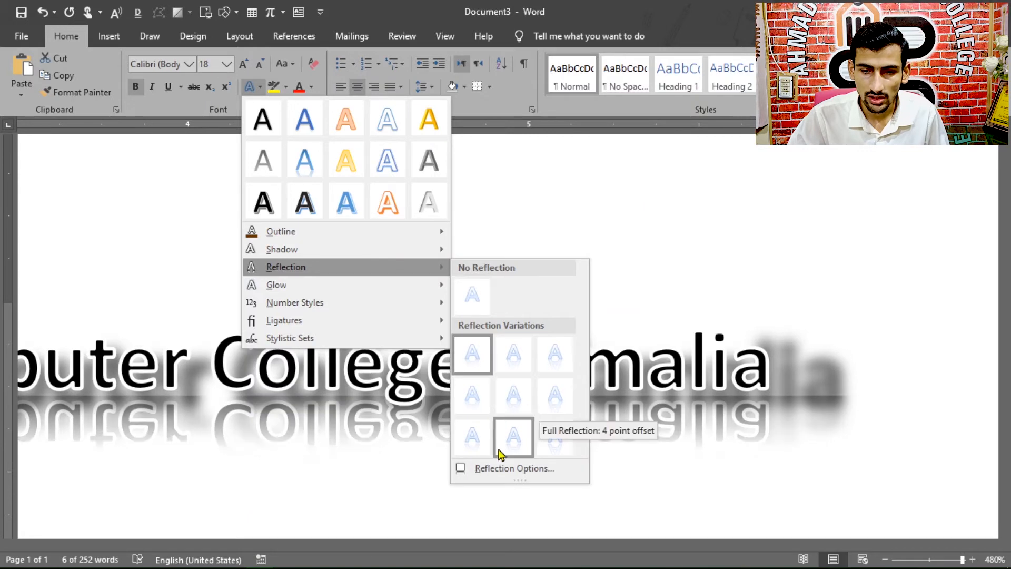
{"action": "left_click", "coordinate": [499, 474]}
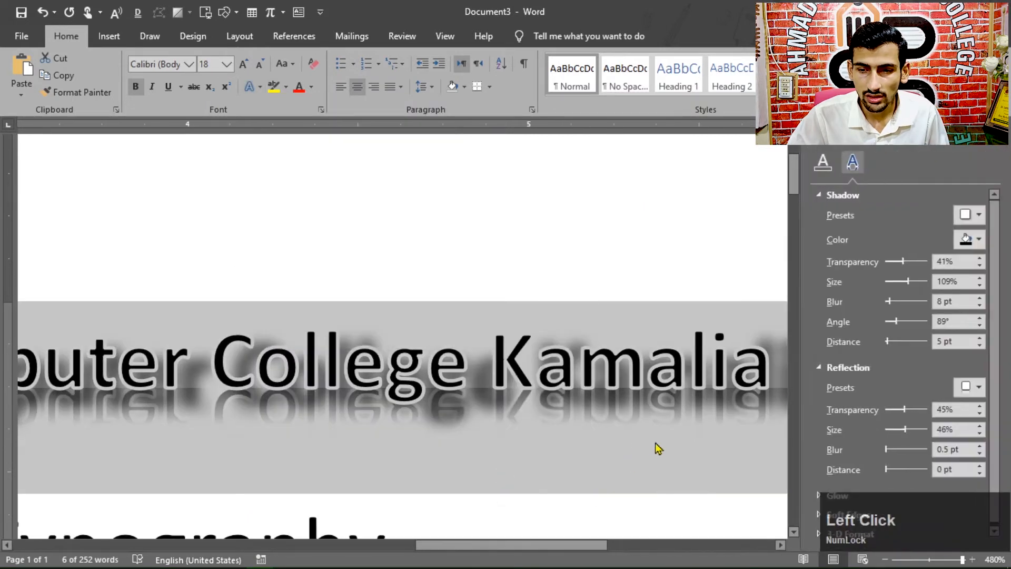
{"action": "left_click", "coordinate": [837, 196]}
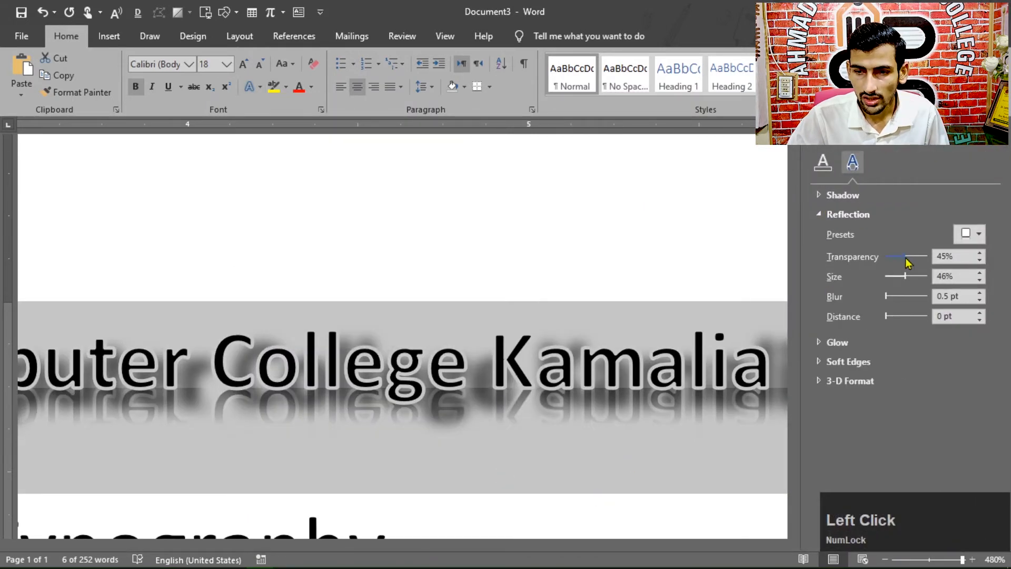
{"action": "mouse_move", "coordinate": [906, 263]}
{"action": "left_mouse_down"}
{"action": "mouse_move", "coordinate": [925, 258]}
{"action": "mouse_move", "coordinate": [902, 259]}
{"action": "mouse_move", "coordinate": [924, 283]}
{"action": "mouse_move", "coordinate": [896, 283]}
{"action": "mouse_move", "coordinate": [903, 261]}
{"action": "left_mouse_up"}
{"action": "left_click_drag", "start_coordinate": [888, 299], "coordinate": [889, 321]}
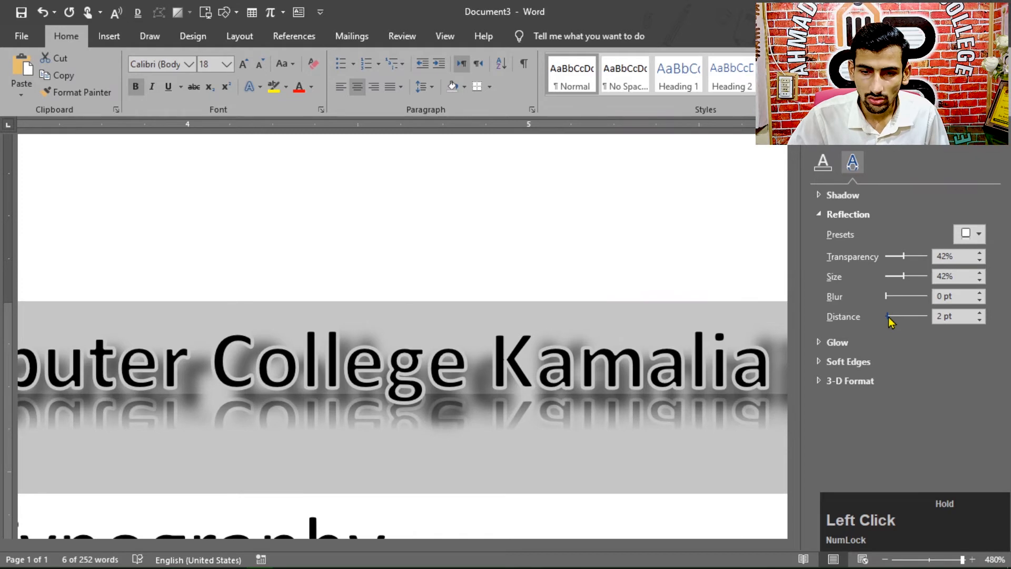
{"action": "left_click_drag", "start_coordinate": [892, 323], "coordinate": [890, 321]}
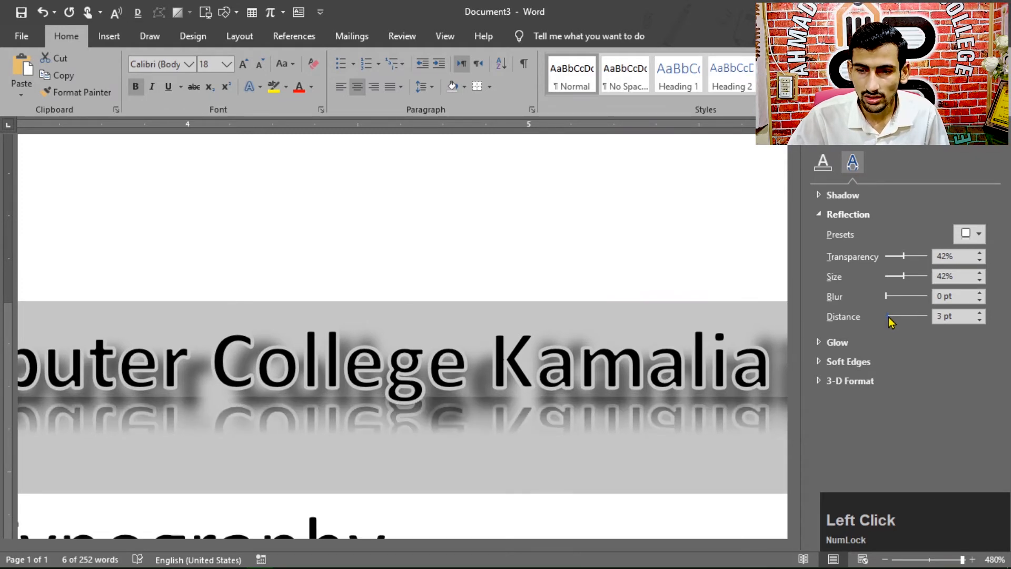
{"action": "left_click", "coordinate": [996, 149]}
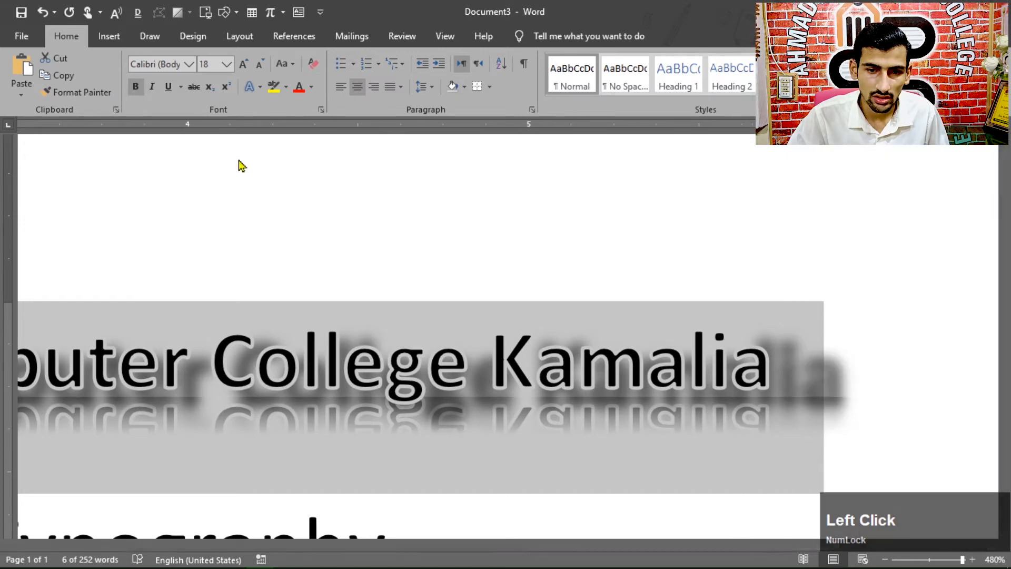
Step: Apply the preset text effect with plain black fill and soft shadow to the college name heading
{"action": "left_click", "coordinate": [250, 87]}
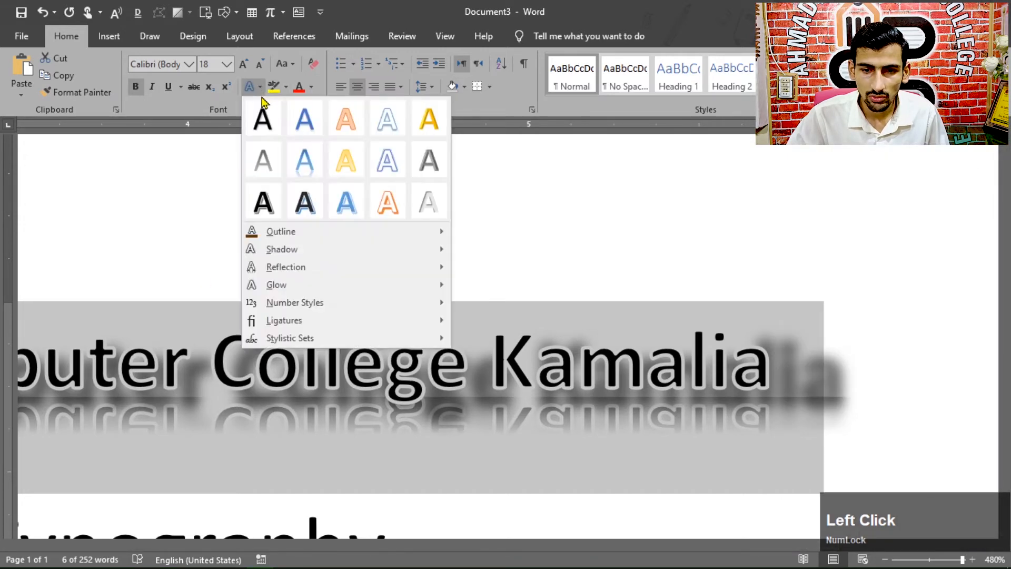
{"action": "mouse_move", "coordinate": [303, 288]}
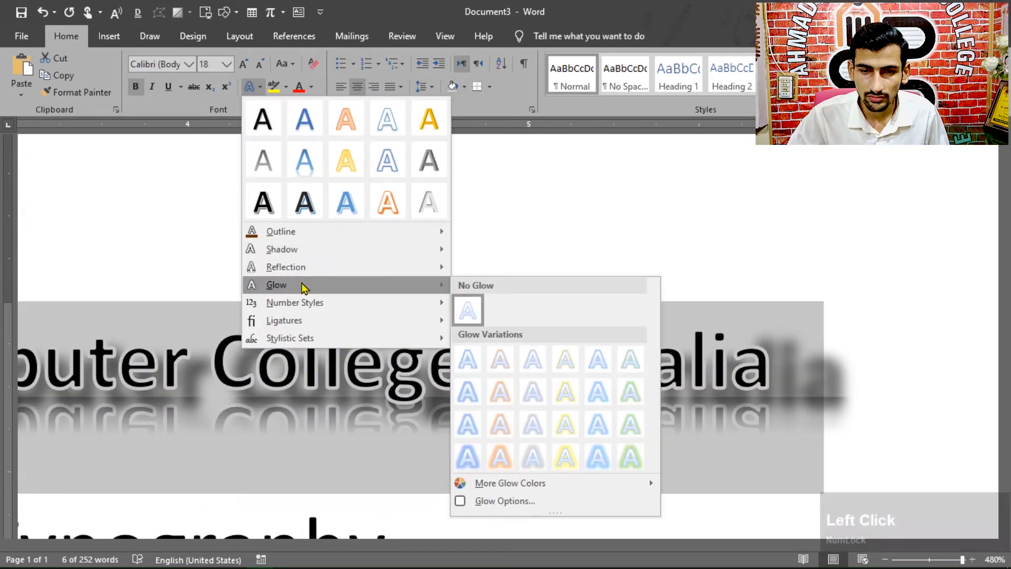
{"action": "left_click", "coordinate": [268, 122]}
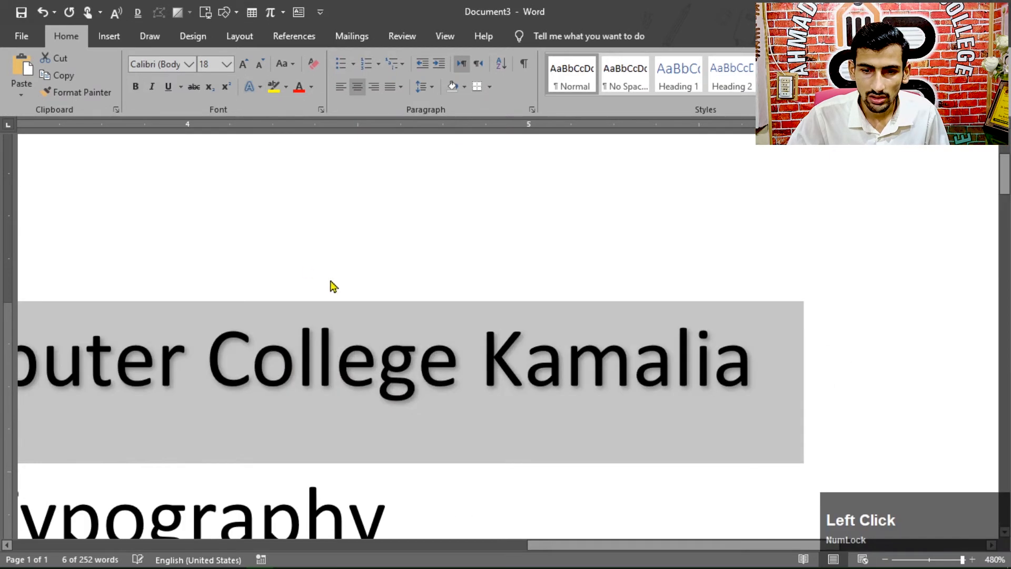
Step: Browse the glow variations and give the college name heading a glow in Black, Text 1
{"action": "left_click", "coordinate": [258, 88]}
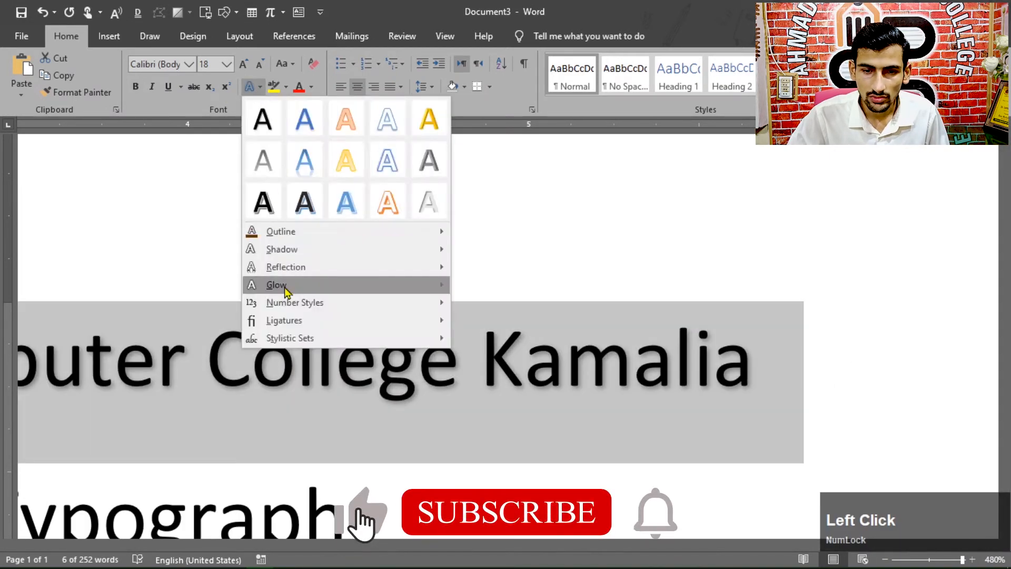
{"action": "mouse_move", "coordinate": [285, 290]}
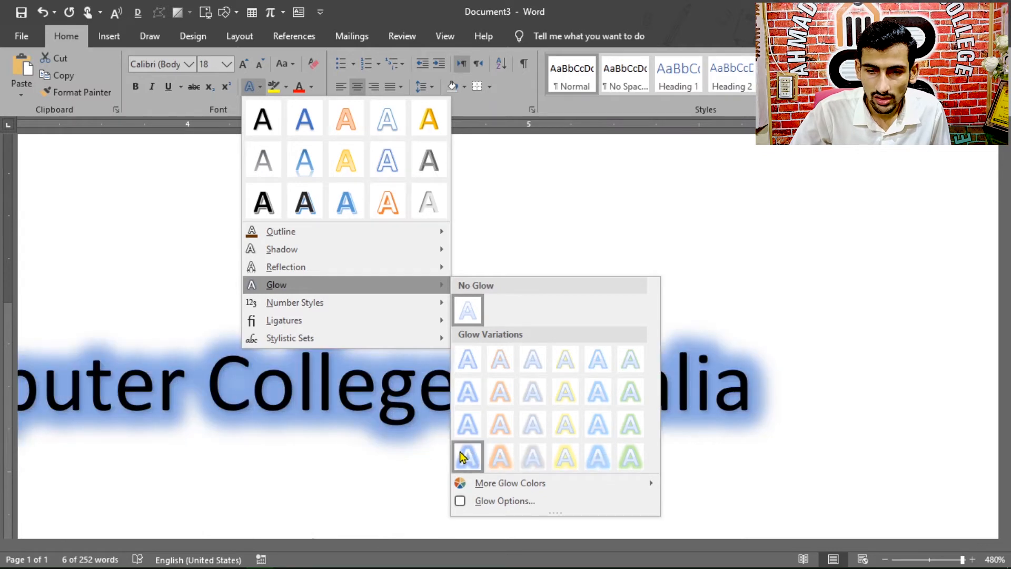
{"action": "mouse_move", "coordinate": [513, 483]}
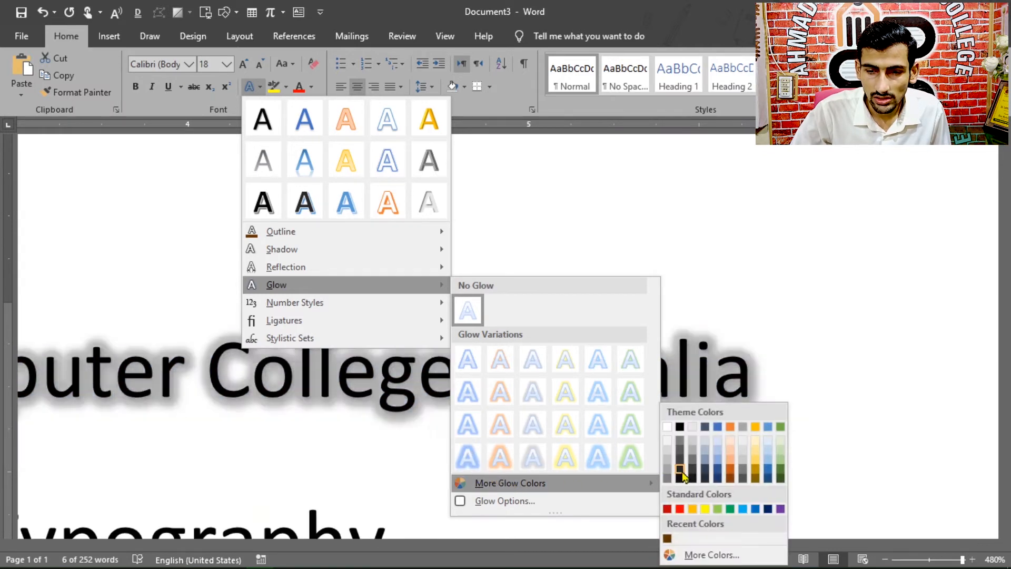
{"action": "left_click", "coordinate": [679, 428]}
Step: Set the college name heading's glow size to 29 pt and its transparency to 50% in the detailed glow options
{"action": "left_click", "coordinate": [259, 87]}
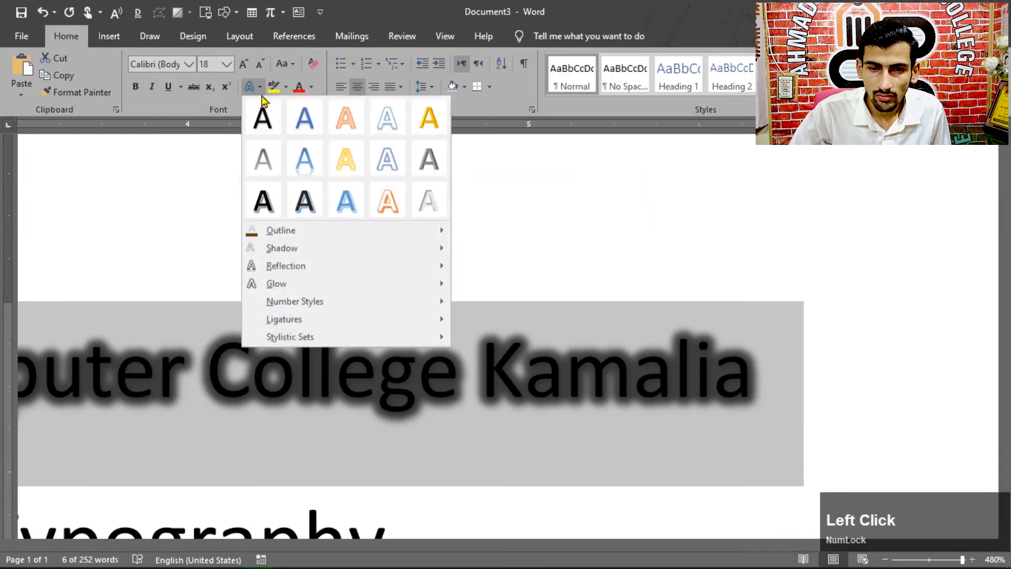
{"action": "mouse_move", "coordinate": [367, 286]}
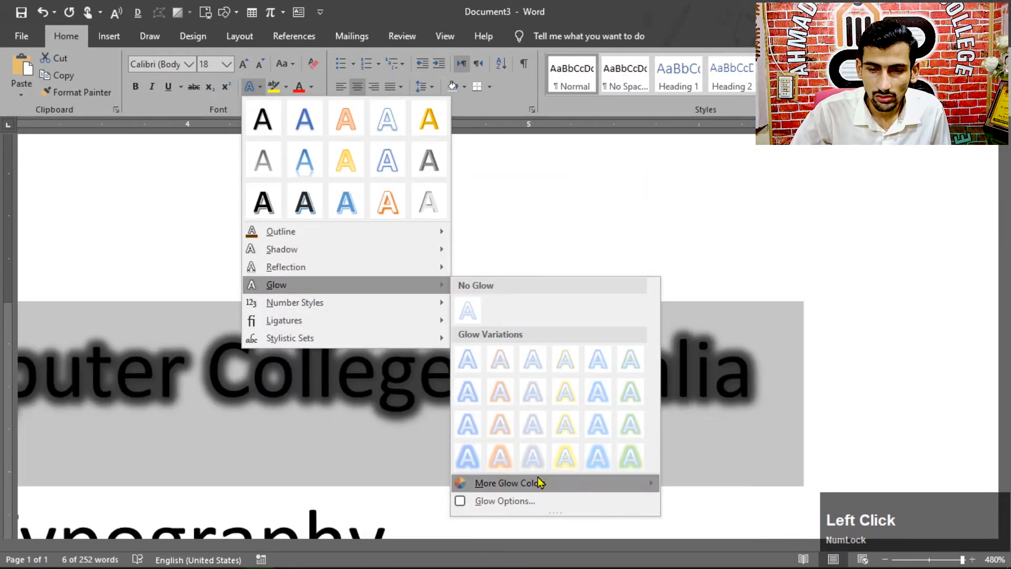
{"action": "left_click", "coordinate": [505, 501]}
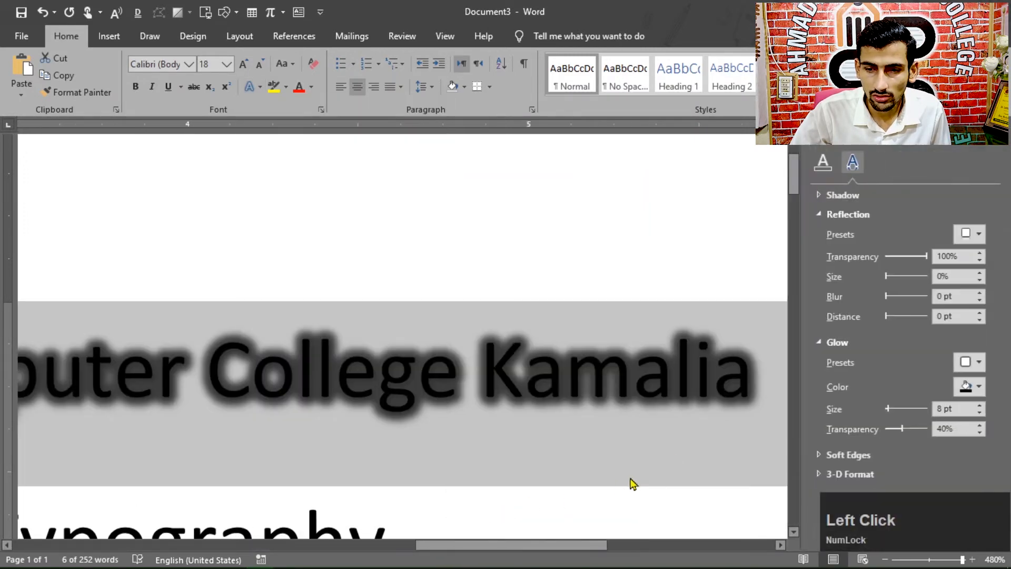
{"action": "left_click", "coordinate": [818, 213]}
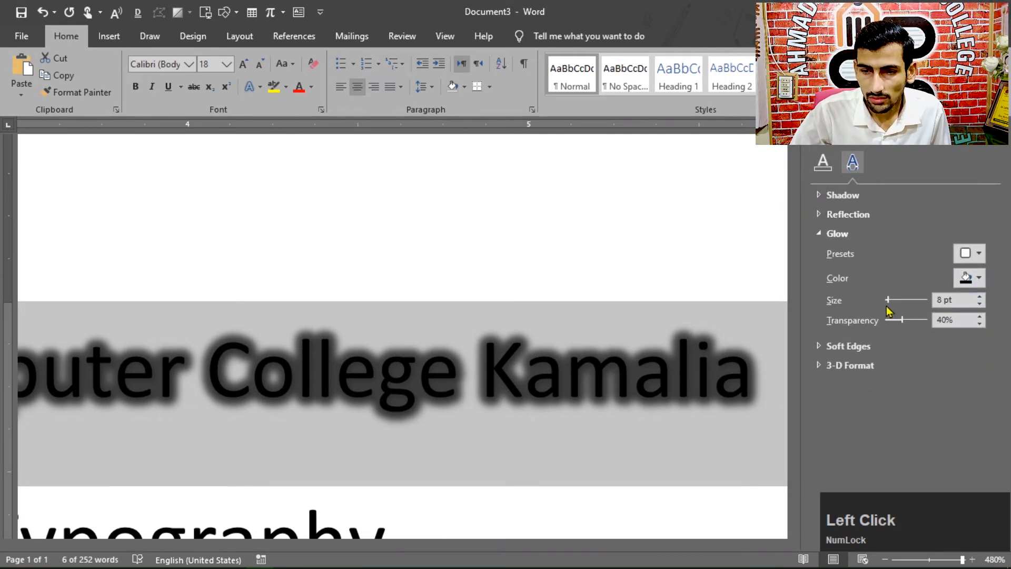
{"action": "left_click", "coordinate": [888, 299]}
{"action": "left_click_drag", "start_coordinate": [888, 301], "coordinate": [907, 323]}
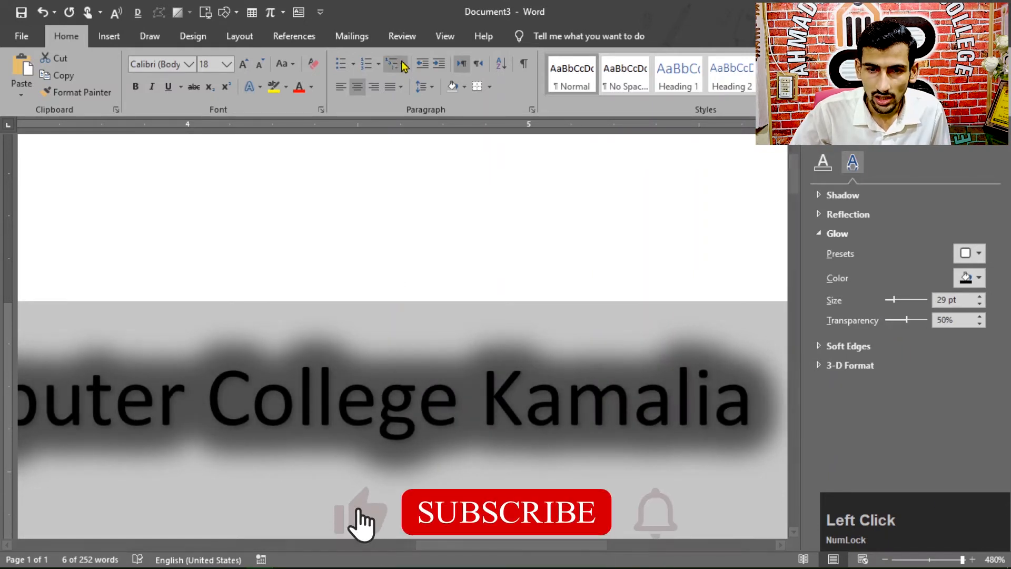
Step: Change the college name heading's font color to white and deselect it to check the glow
{"action": "scroll", "coordinate": [375, 325], "scroll_direction": "down", "scroll_amount": 20, "text": "ctrl"}
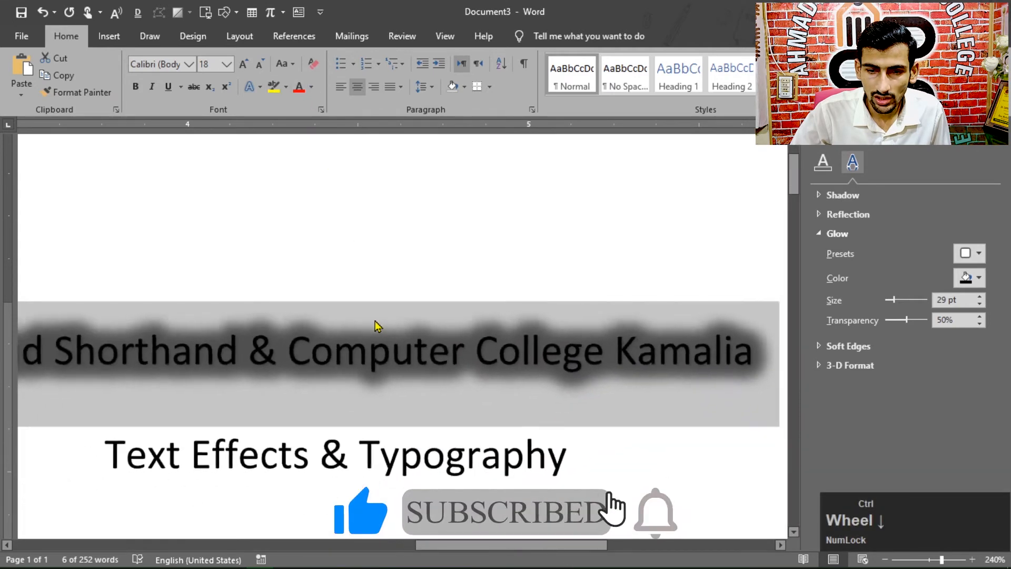
{"action": "left_click", "coordinate": [311, 87]}
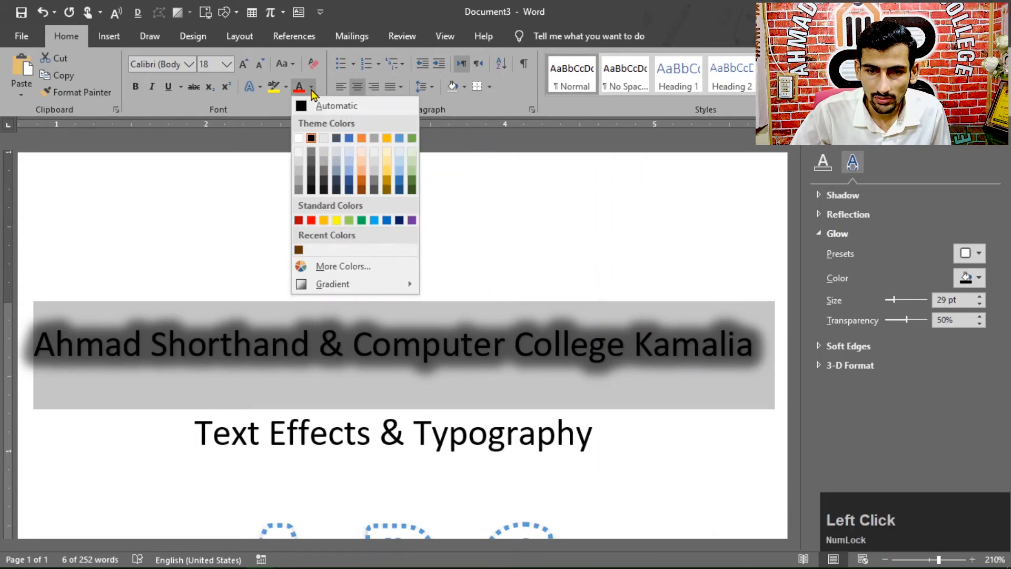
{"action": "left_click", "coordinate": [299, 138]}
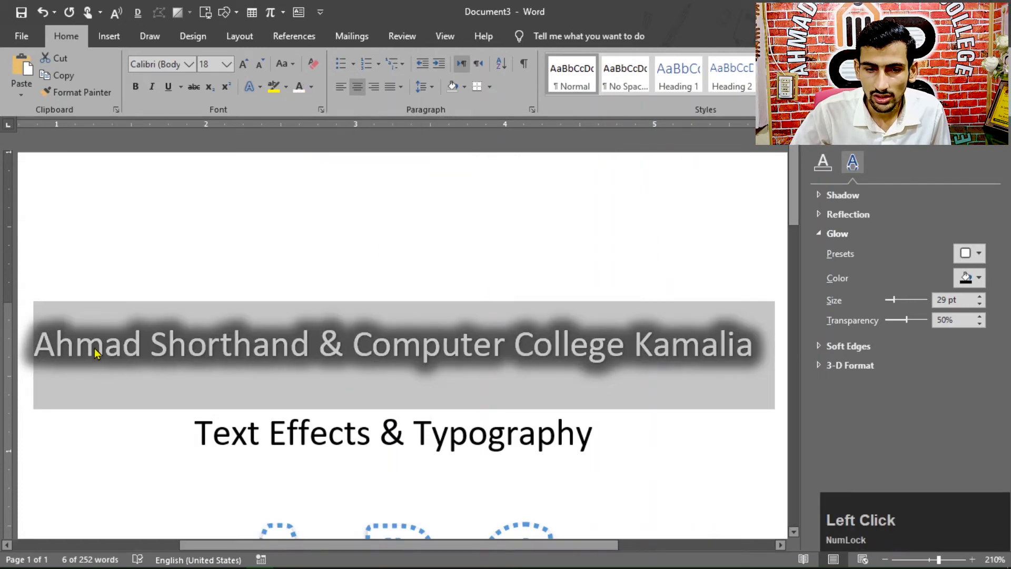
{"action": "scroll", "coordinate": [477, 397], "scroll_direction": "down", "scroll_amount": 3}
{"action": "left_click", "coordinate": [615, 398]}
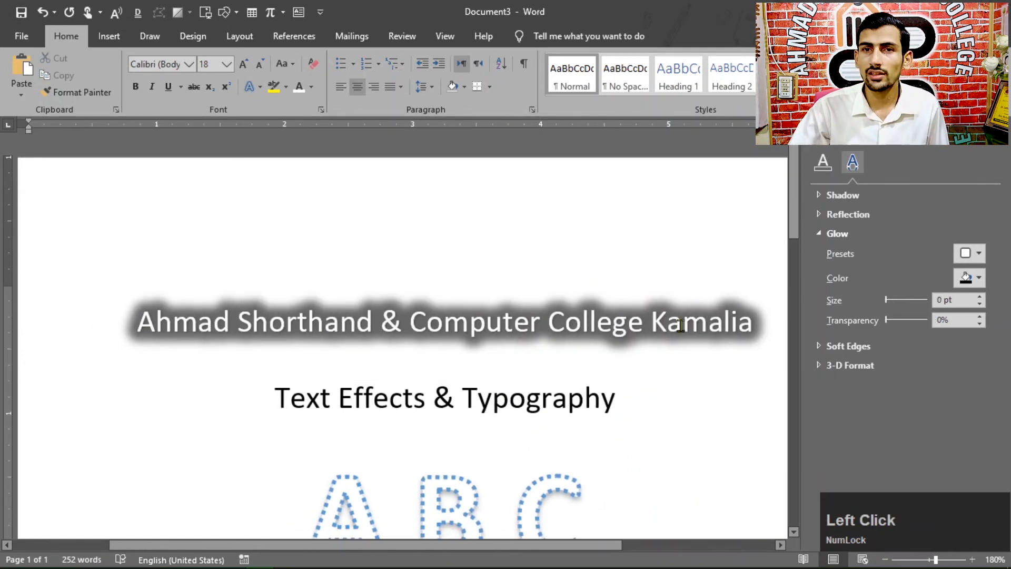
Step: Close the text effect formatting options and look through the number styles offered for the college name heading
{"action": "left_click", "coordinate": [269, 364]}
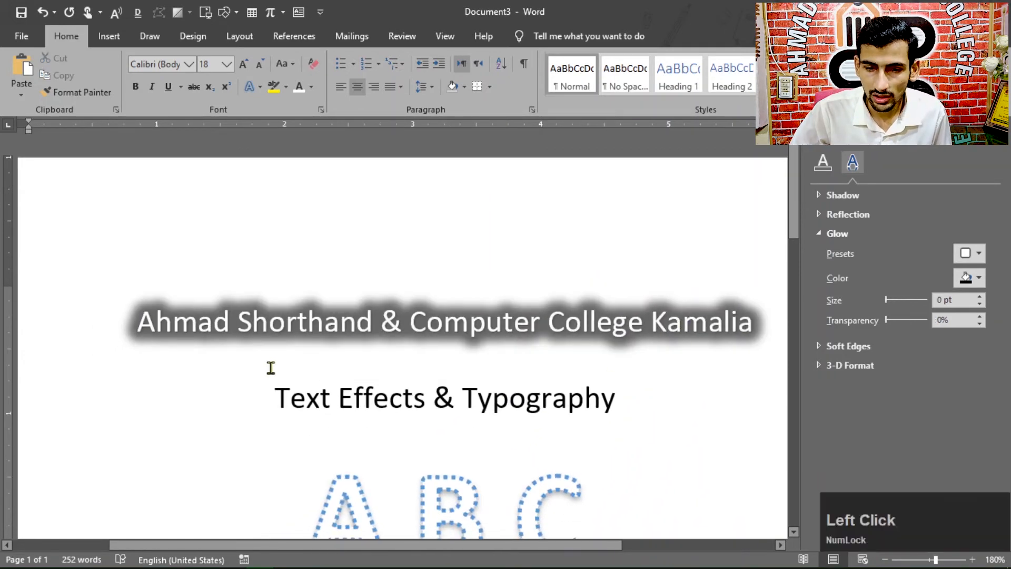
{"action": "left_click", "coordinate": [267, 403]}
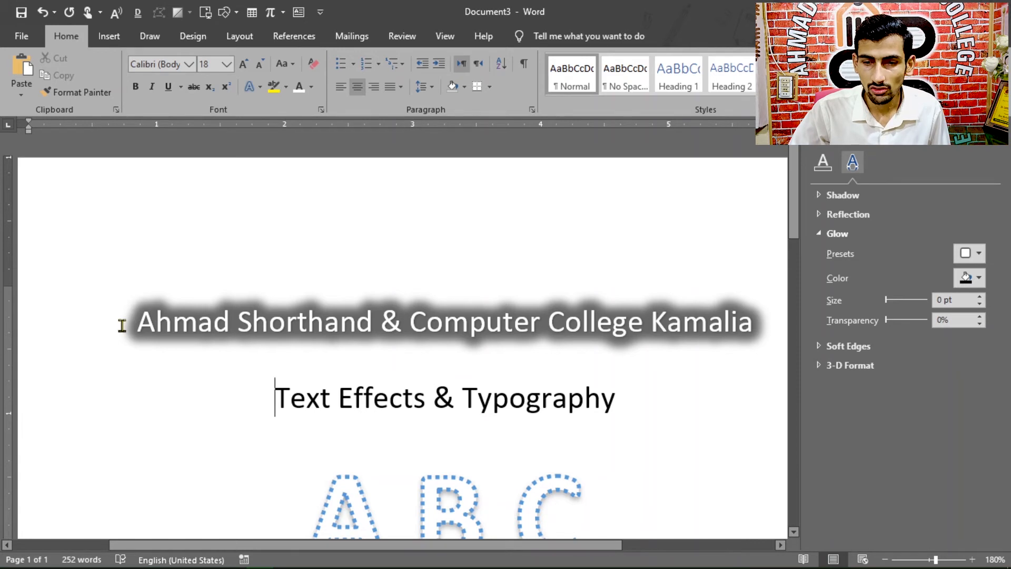
{"action": "left_click_drag", "start_coordinate": [753, 327], "coordinate": [166, 330]}
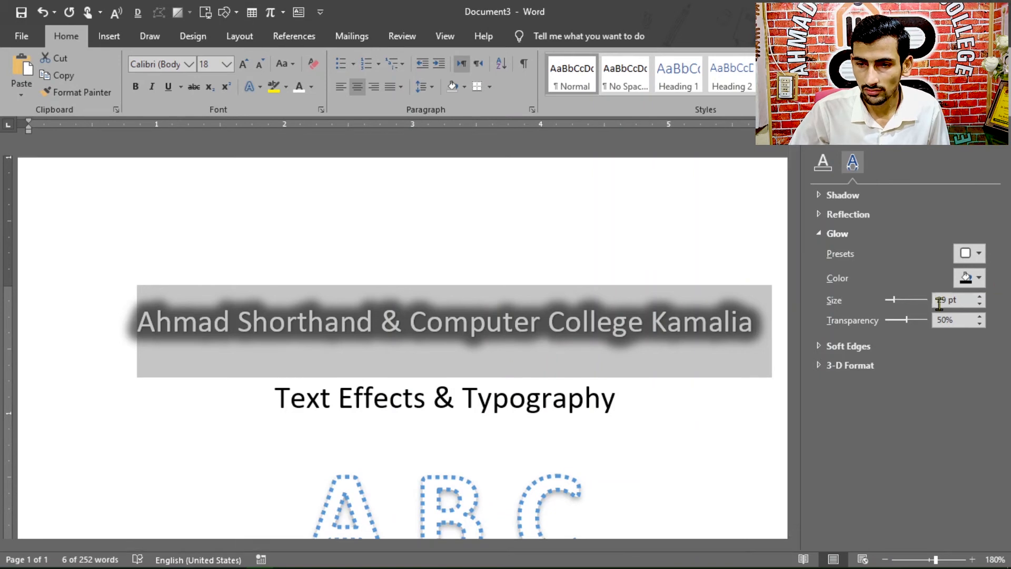
{"action": "left_click", "coordinate": [980, 167]}
{"action": "left_click", "coordinate": [258, 89]}
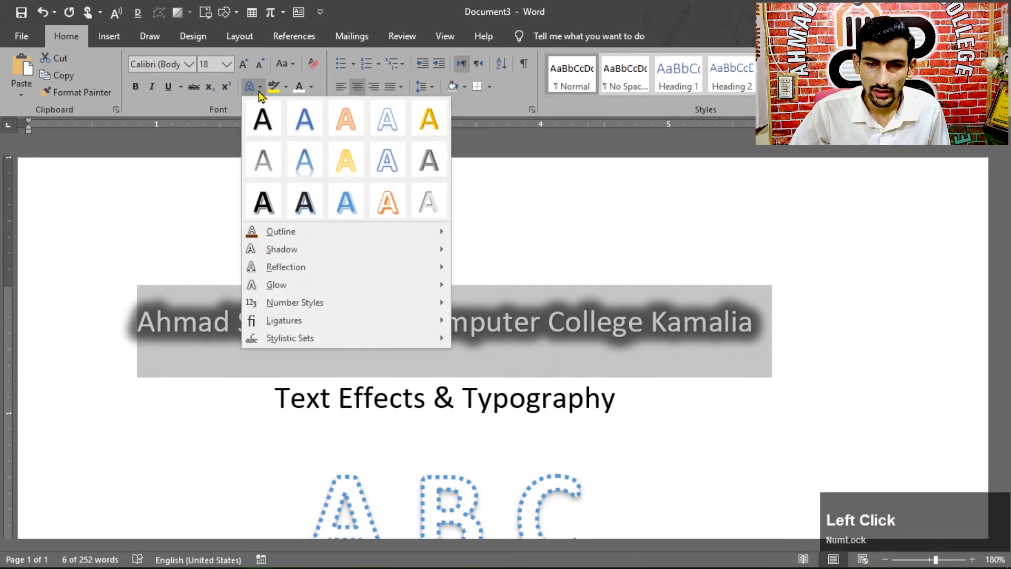
{"action": "mouse_move", "coordinate": [287, 307]}
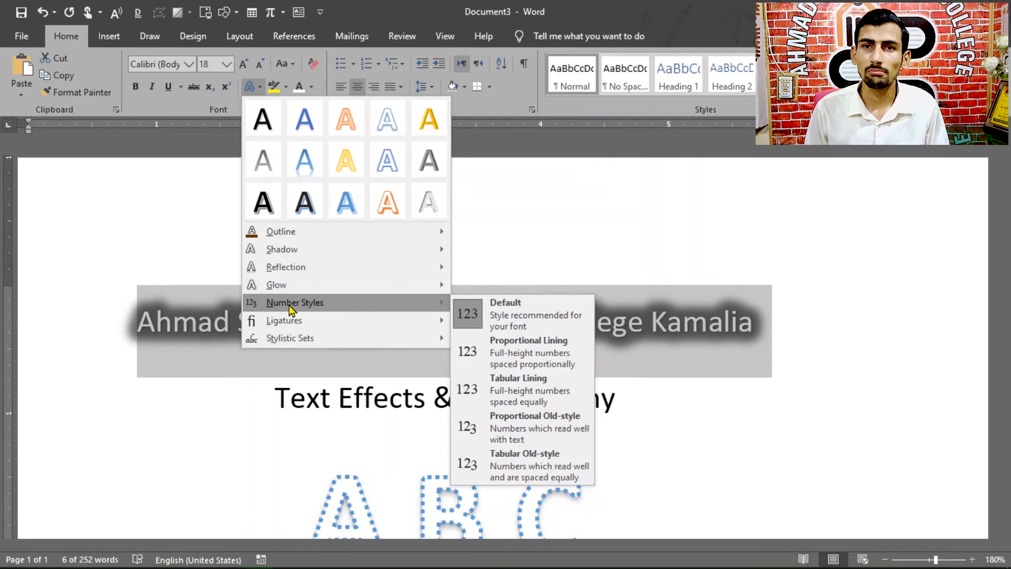
{"action": "scroll", "coordinate": [295, 312], "scroll_direction": "down", "scroll_amount": 1}
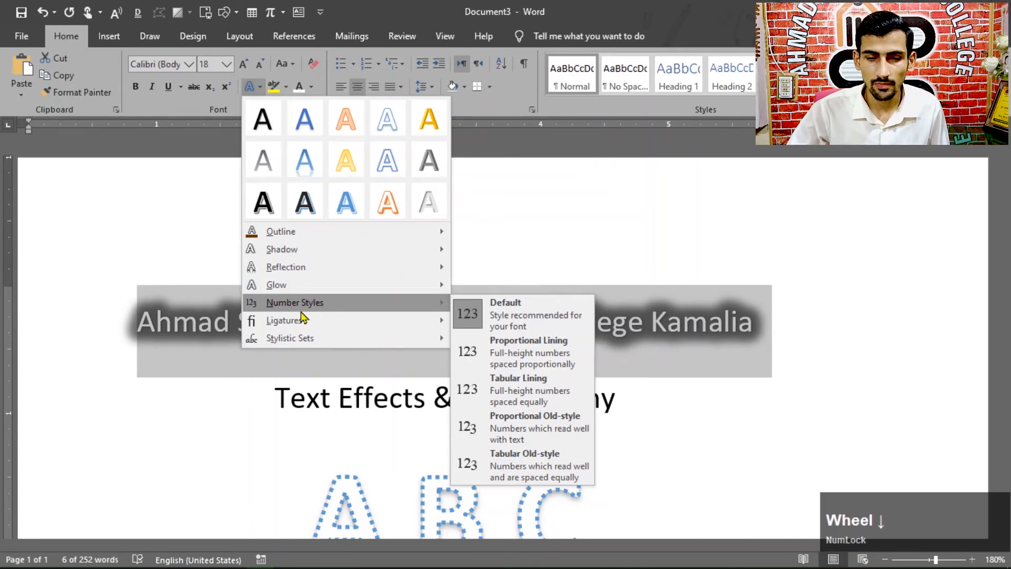
{"action": "left_click", "coordinate": [629, 406]}
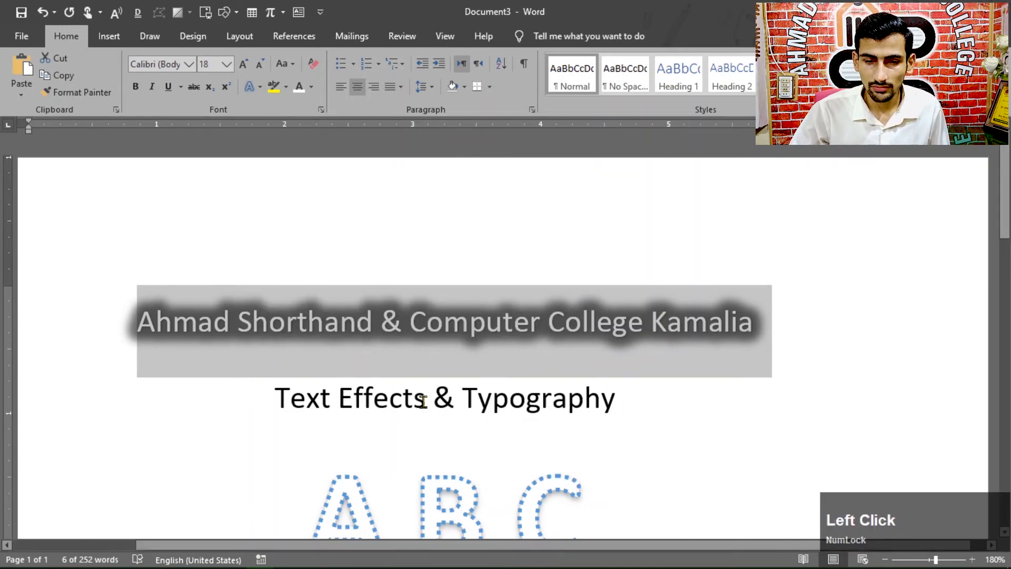
Step: Add a new line reading 123456789 below the Text Effects & Typography heading
{"action": "left_click", "coordinate": [629, 403]}
{"action": "key", "text": "Return"}
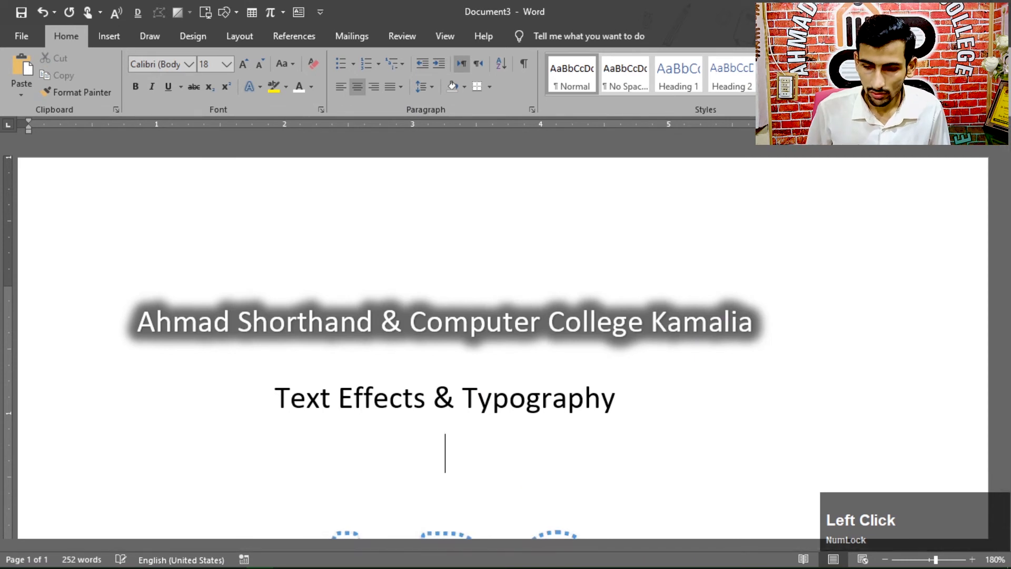
{"action": "type", "text": "123456789"}
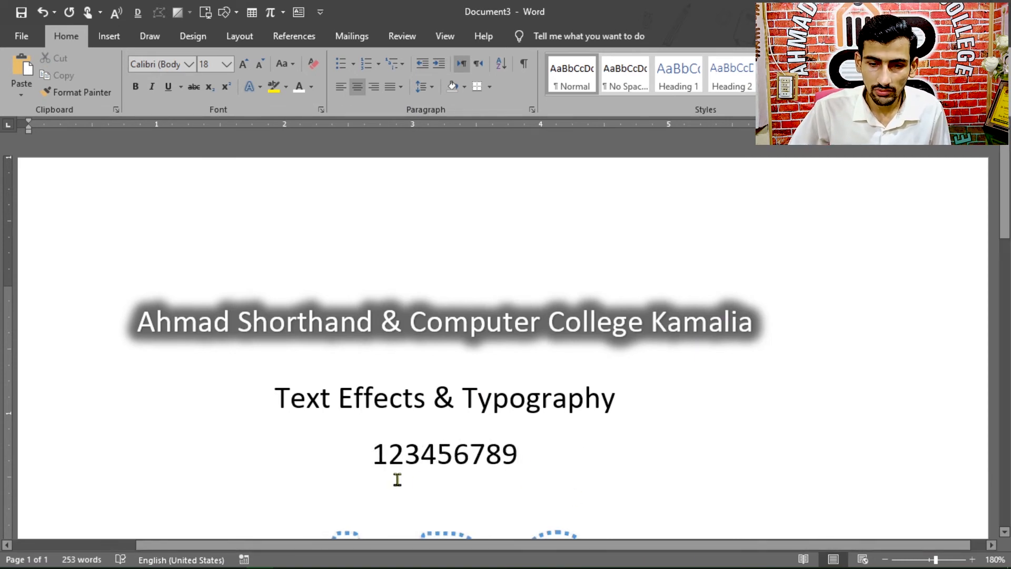
Step: Try the Proportional Old-style number style on the 123456789 line and switch it to Tabular Old-style
{"action": "left_click_drag", "start_coordinate": [368, 461], "coordinate": [519, 455]}
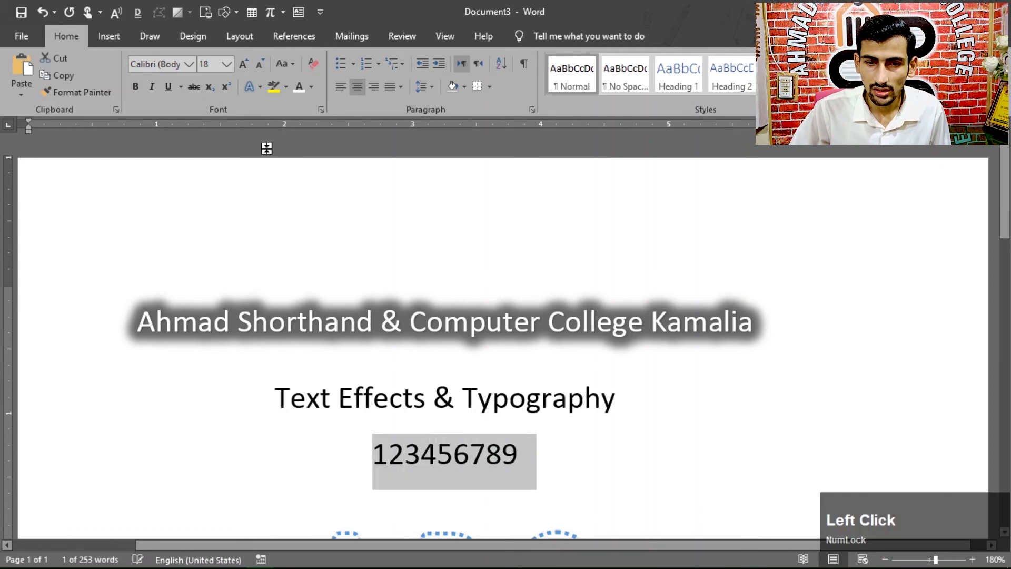
{"action": "left_click", "coordinate": [259, 87]}
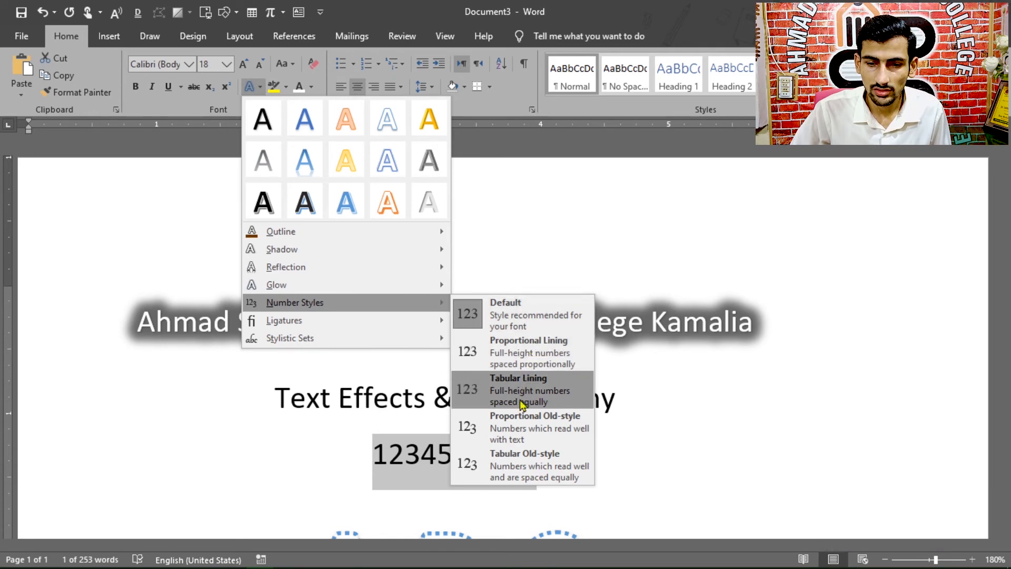
{"action": "left_click", "coordinate": [520, 421]}
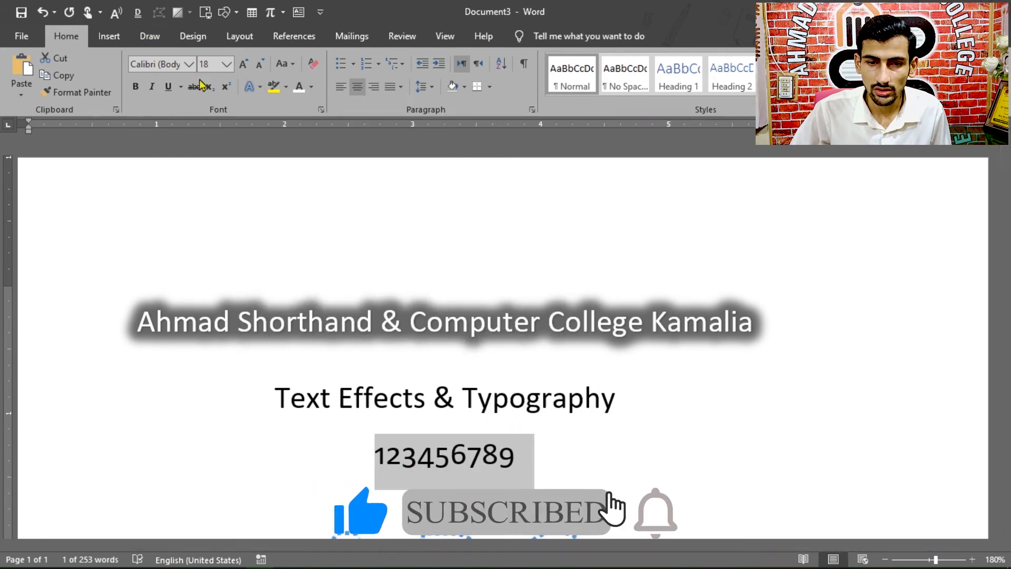
{"action": "left_click", "coordinate": [260, 86]}
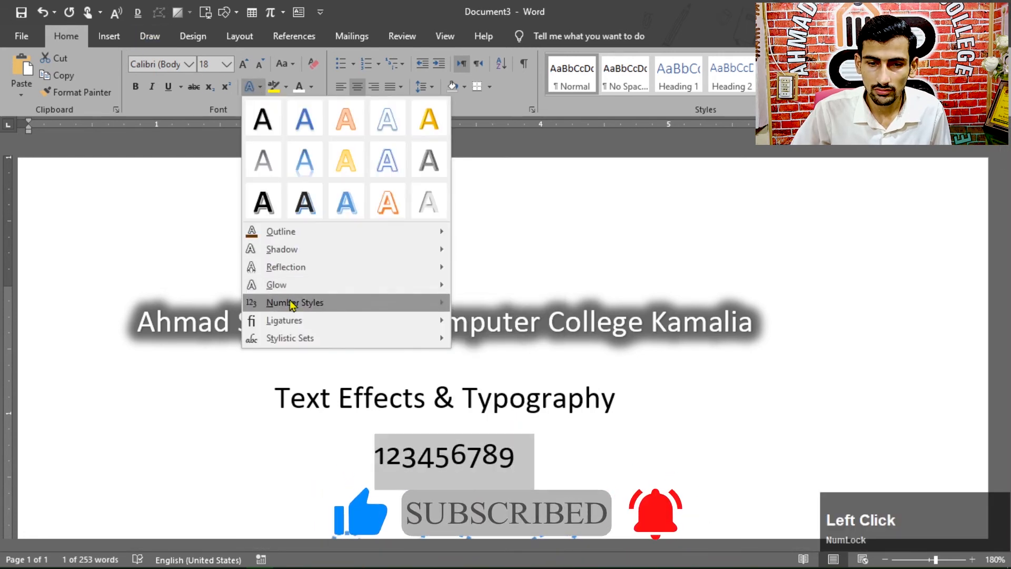
{"action": "left_click", "coordinate": [520, 454]}
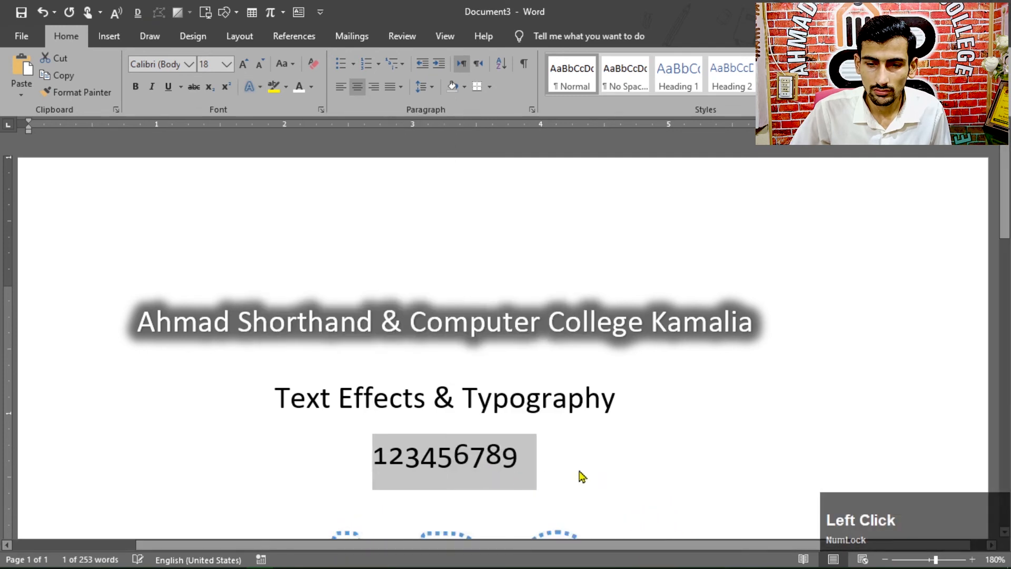
{"action": "left_click", "coordinate": [260, 87]}
{"action": "mouse_move", "coordinate": [299, 329]}
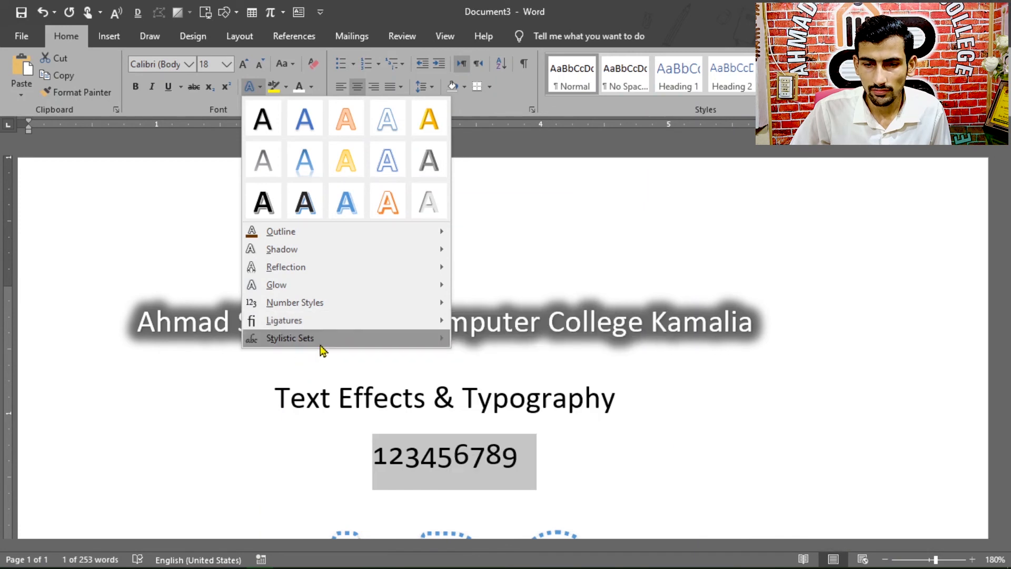
{"action": "left_click", "coordinate": [535, 458]}
{"action": "left_click", "coordinate": [508, 459]}
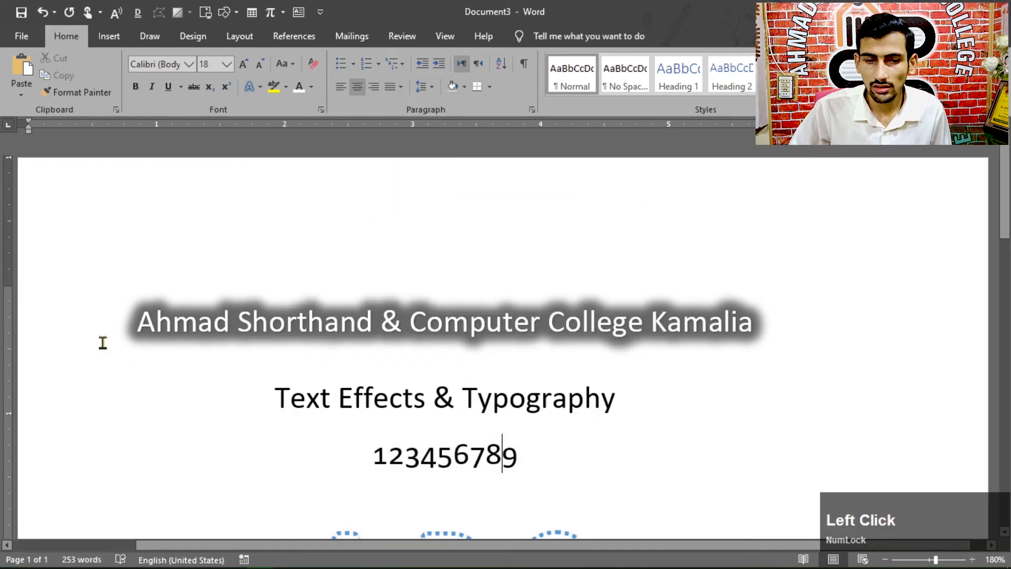
{"action": "left_click_drag", "start_coordinate": [133, 322], "coordinate": [626, 405]}
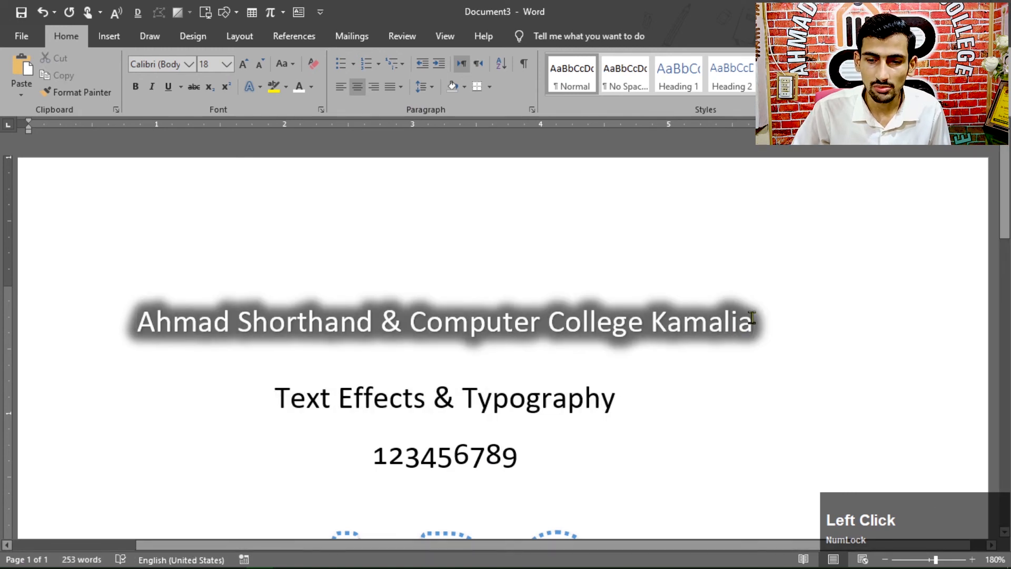
{"action": "left_click_drag", "start_coordinate": [752, 318], "coordinate": [137, 321]}
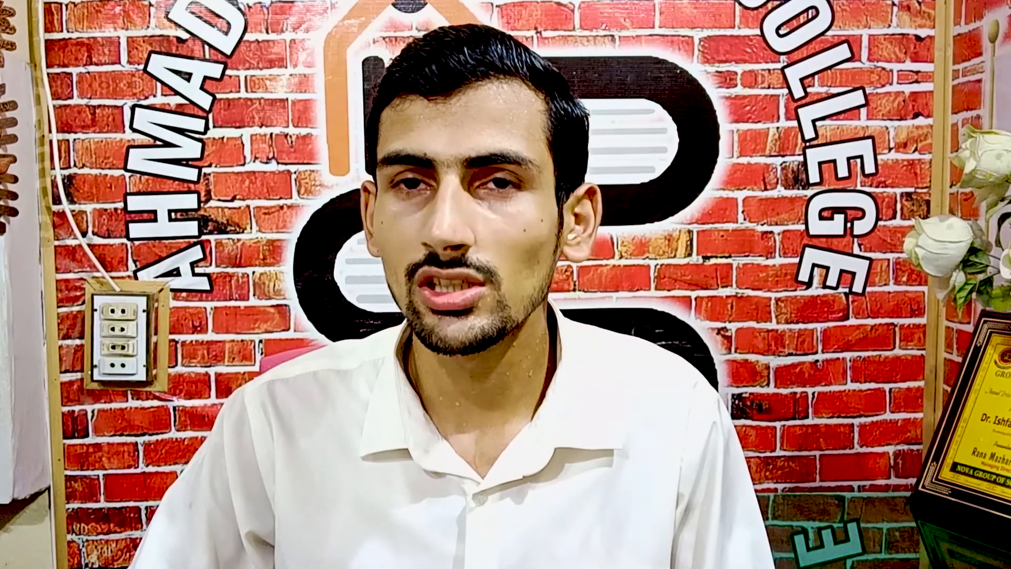